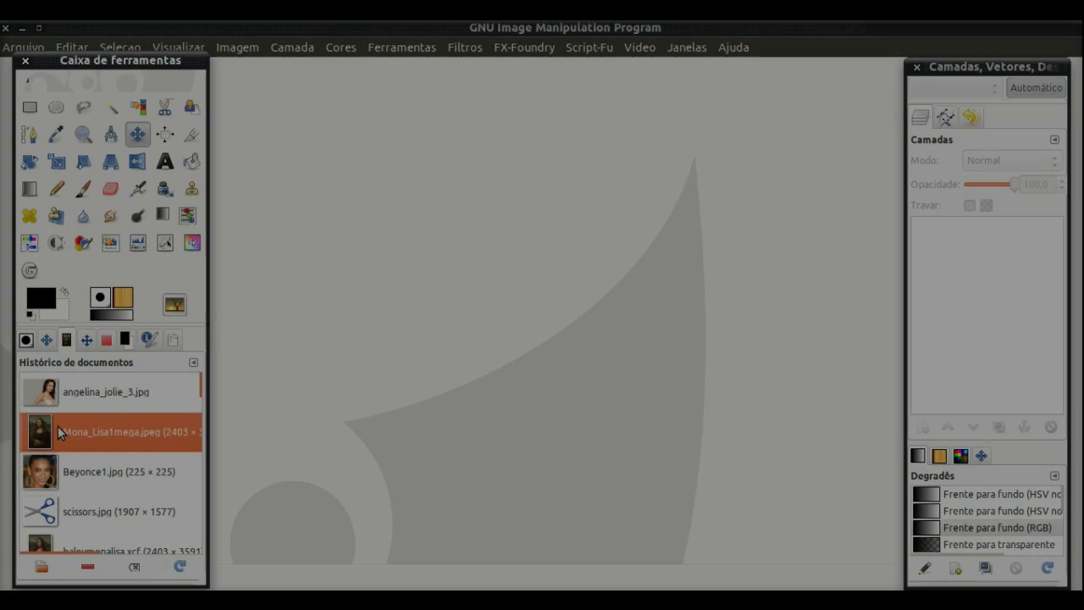
Open Mona_Lisa1mega.jpeg and the 1400×1050 portrait photo from Document History.
double_click(58, 426)
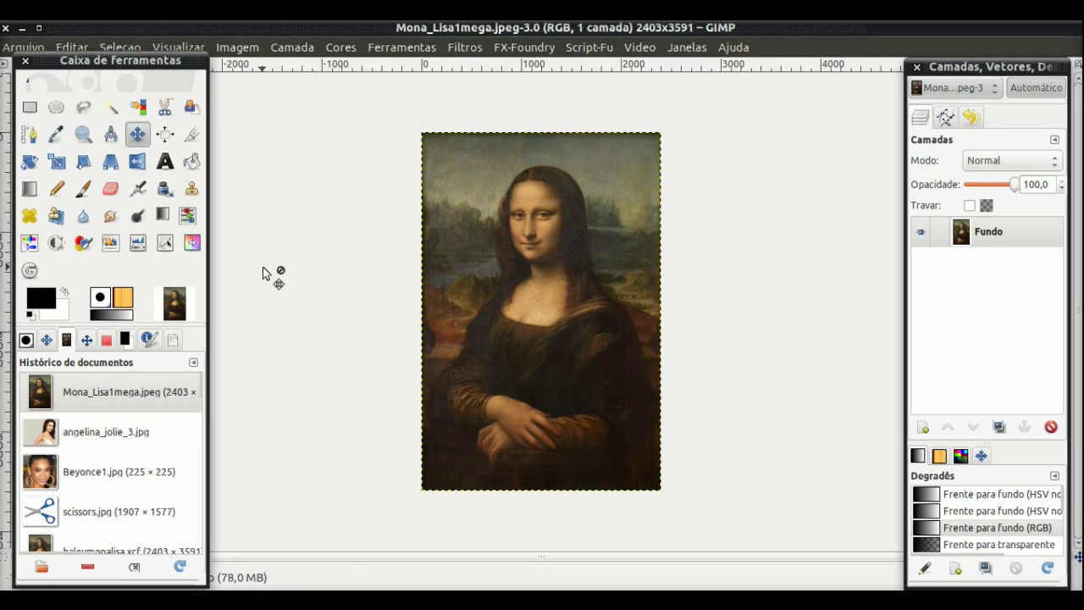
double_click(81, 430)
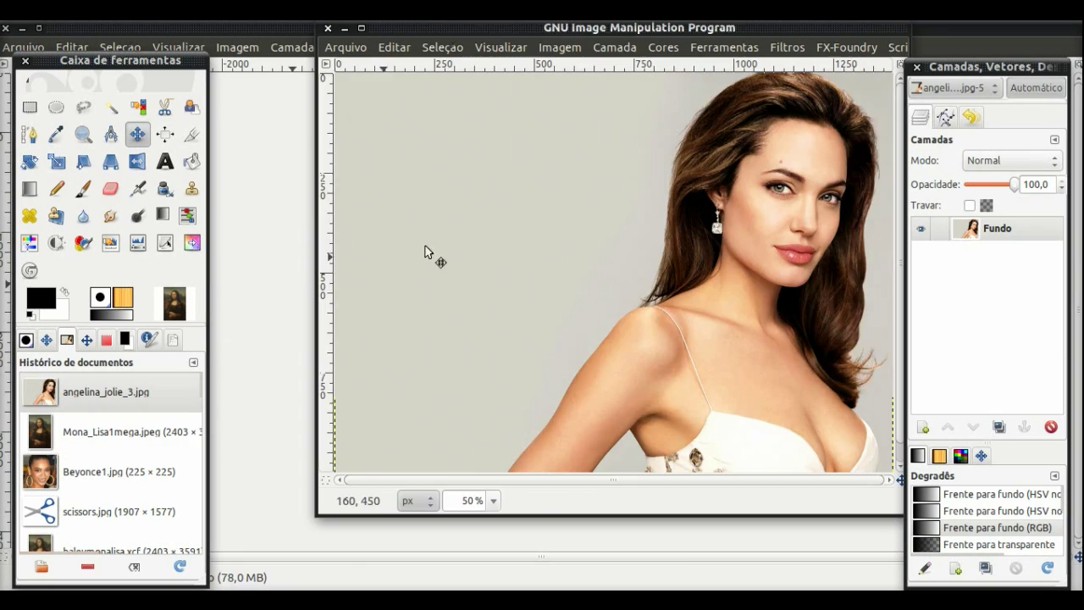
Outline the woman's head and hair with a freehand selection and copy it.
left_click(88, 114)
left_click_drag(685, 108, 649, 122)
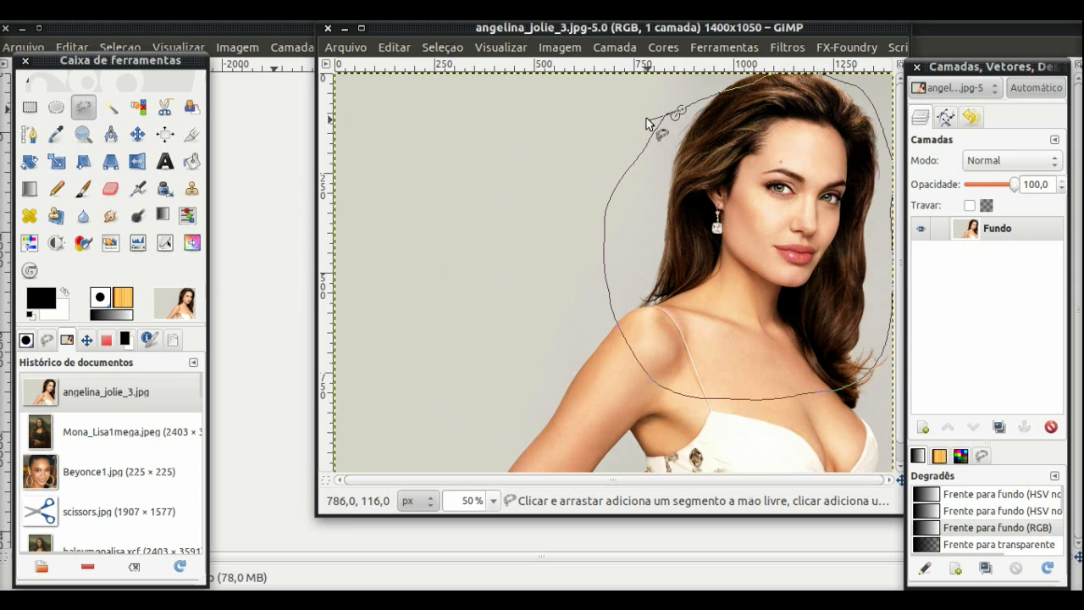
key("Return")
key("ctrl+c")
Paste the head into the painting copy and tilt it by 5.30 degrees.
left_click(328, 28)
left_click(573, 337)
key("ctrl+v")
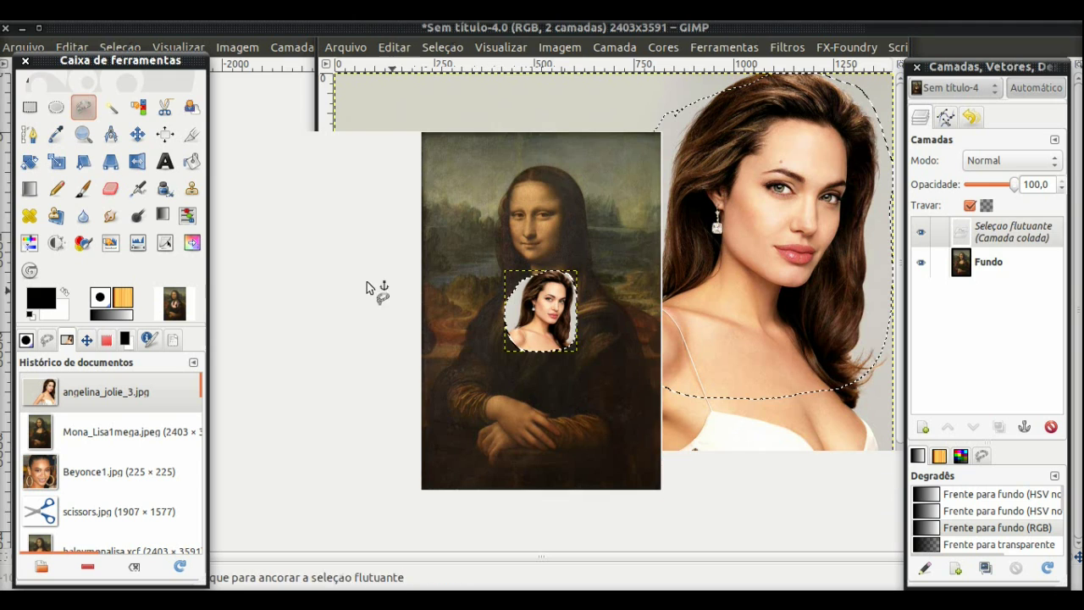
key("m")
left_click_drag(404, 312, 433, 303)
Make the pasted head semi-transparent and enlarge it to about 1509×1741.
left_click(491, 571)
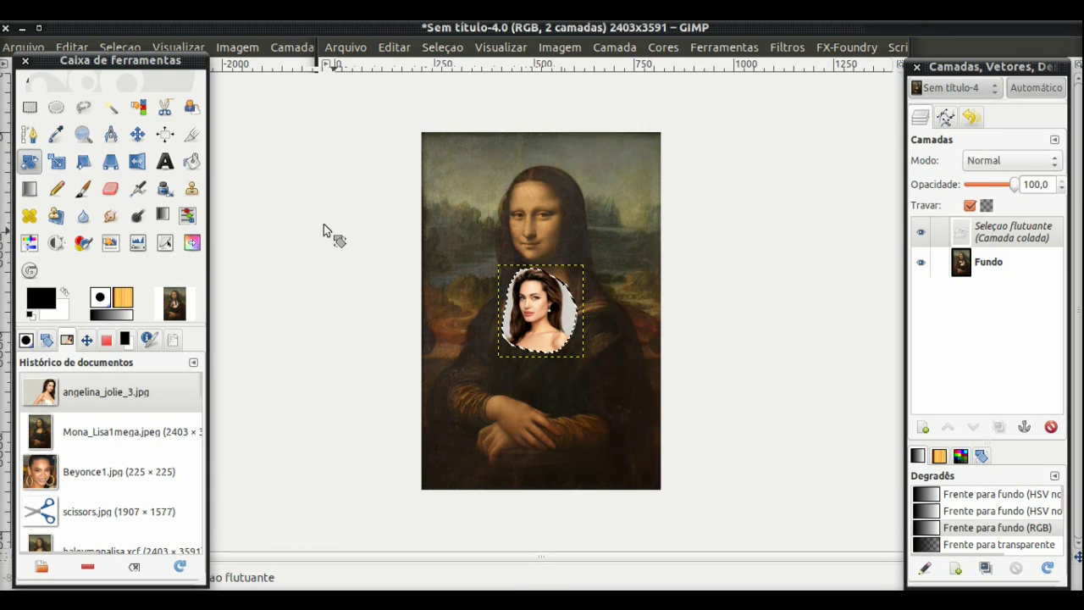
left_click_drag(1015, 184, 991, 190)
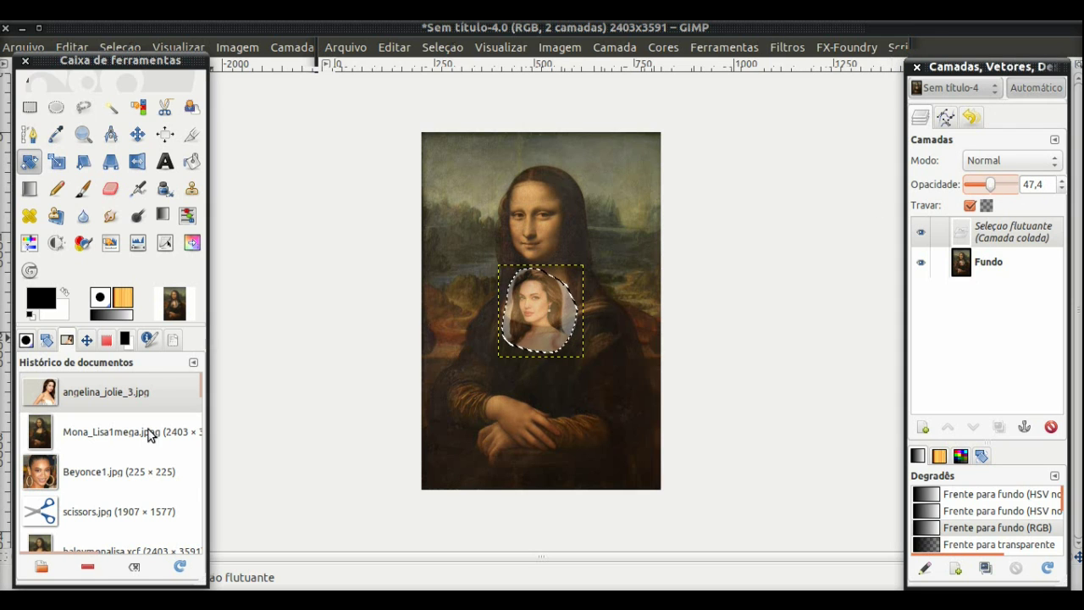
left_click(86, 340)
left_click(62, 565)
left_click(56, 161)
left_click(432, 303)
left_click_drag(432, 303, 365, 213)
left_click(637, 570)
Place the head over Mona Lisa's face, fine-tune its size, and restore full opacity.
key("m")
left_click_drag(452, 331, 511, 287)
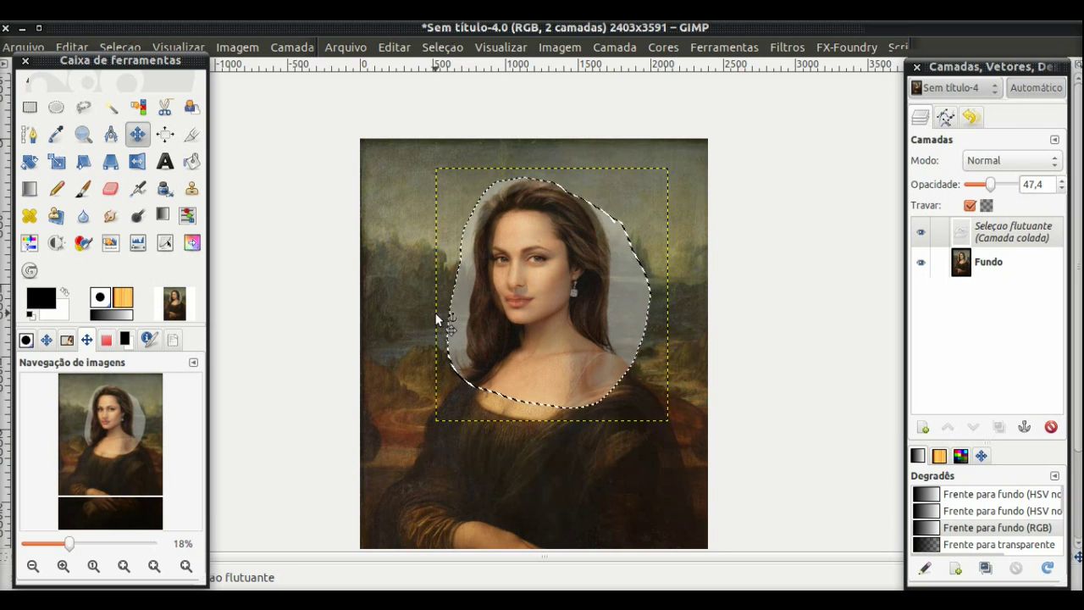
key("shift+s")
left_click(555, 427)
left_click_drag(664, 417, 667, 413)
left_click(641, 585)
key("m")
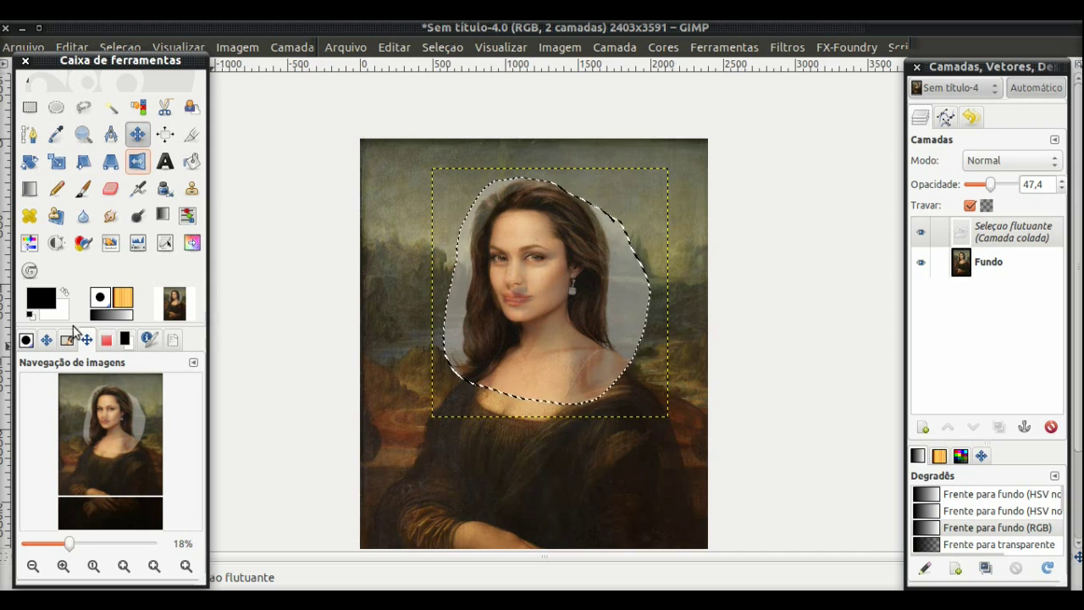
left_click(63, 566)
left_click(62, 566)
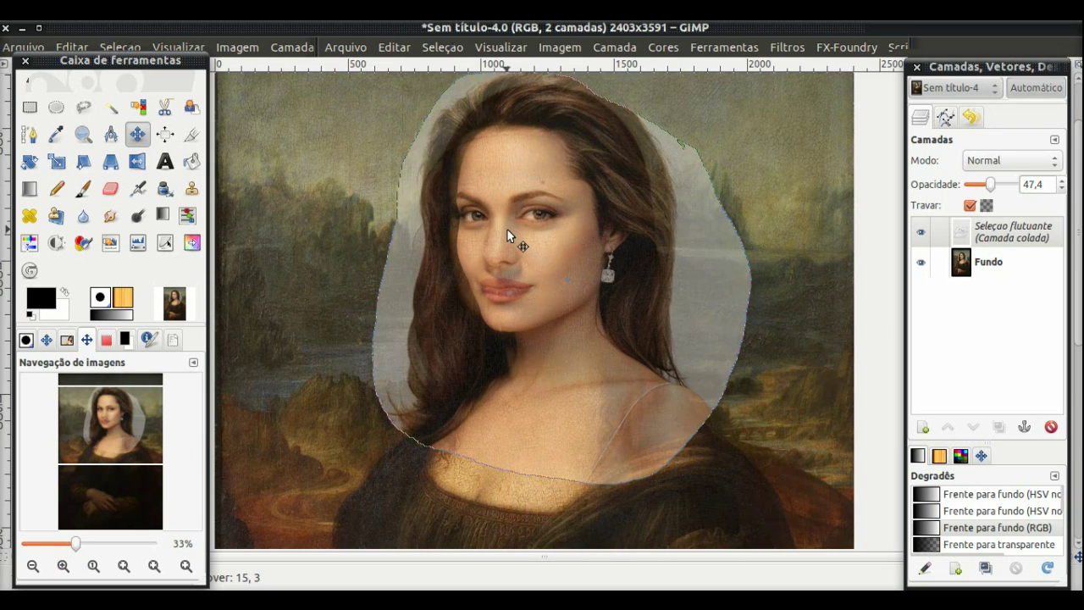
left_click_drag(990, 184, 1003, 188)
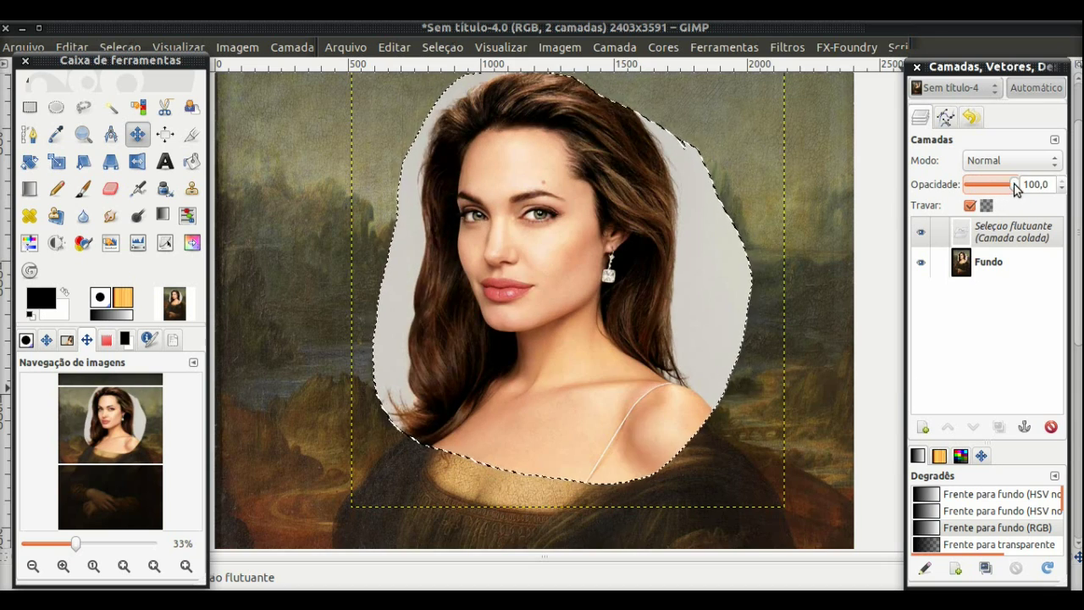
Make the pasted face its own layer at 40.4 opacity and warp its perspective to fit.
left_click(924, 427)
left_click_drag(1015, 184, 988, 184)
left_click(110, 161)
left_click(374, 90)
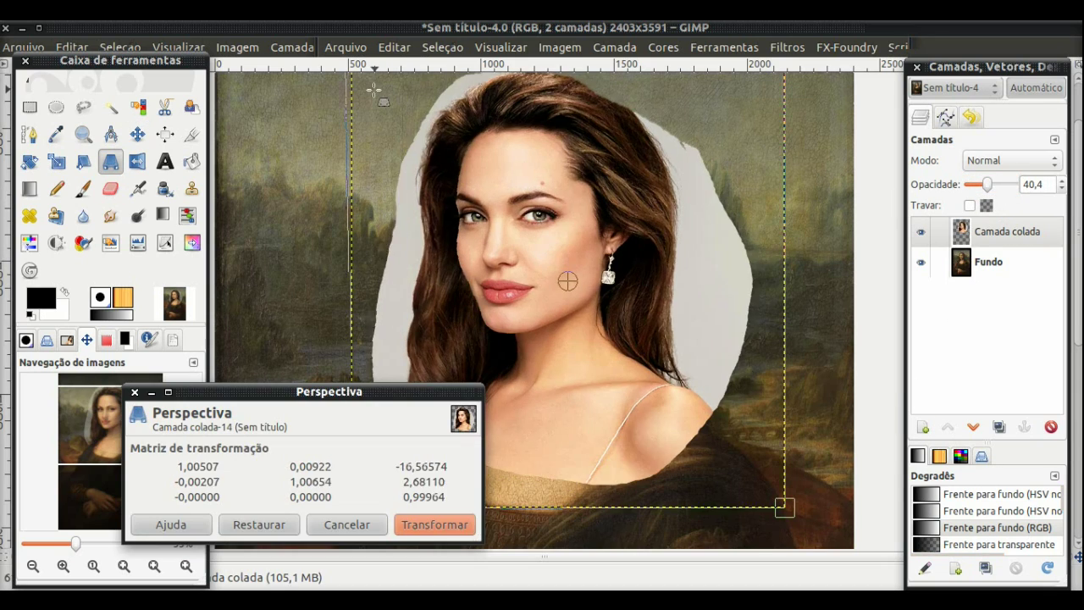
left_click_drag(374, 90, 352, 88)
left_click(435, 525)
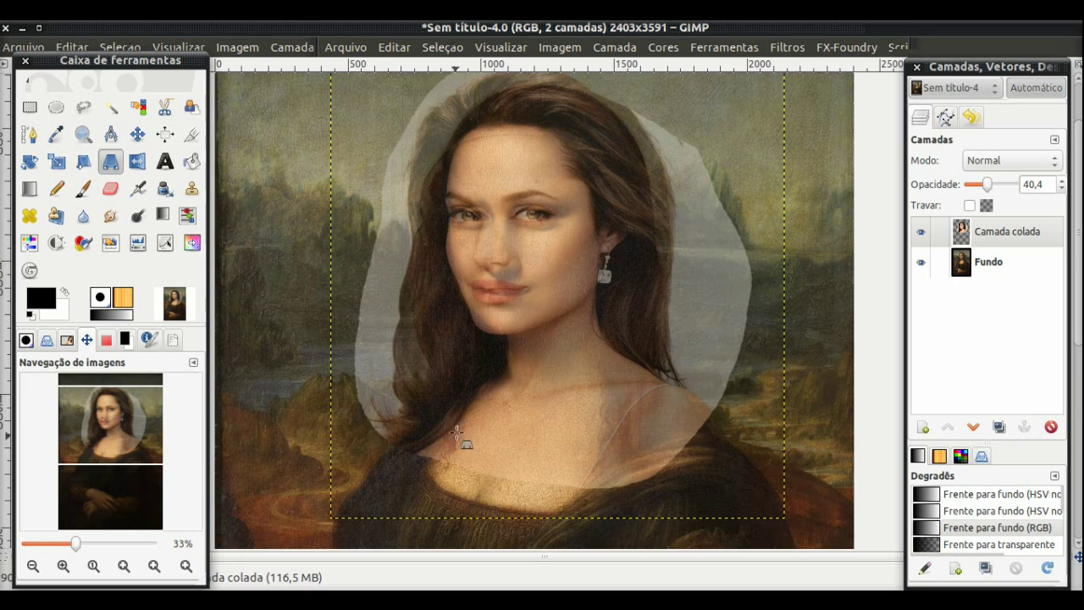
key("m")
left_click_drag(492, 258, 501, 251)
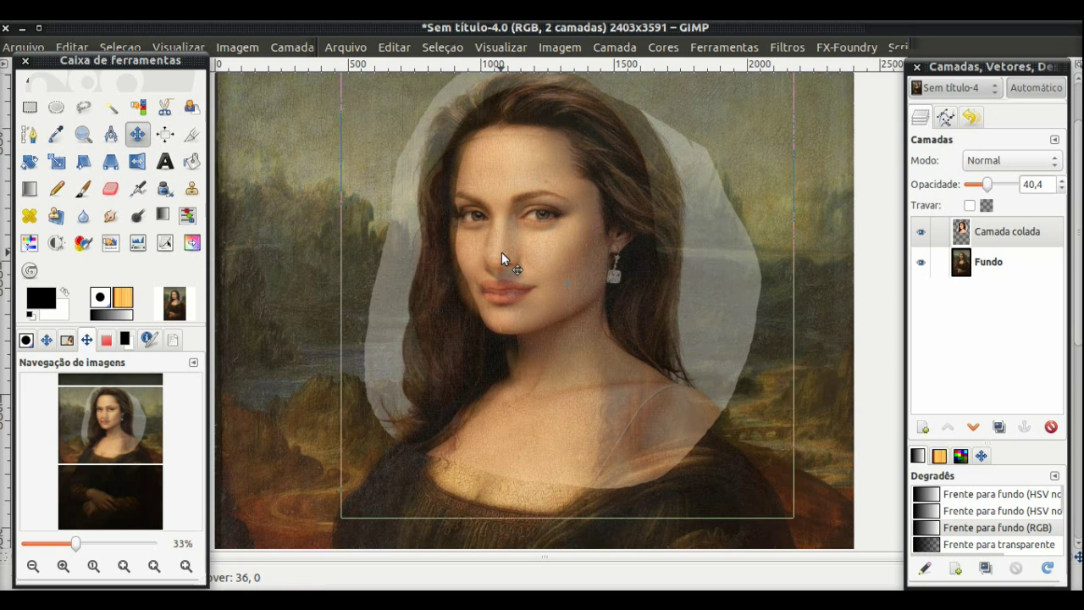
left_click_drag(988, 185, 1021, 186)
Add a black, fully transparent layer mask to the pasted face layer and pick a soft 76 px eraser.
right_click(1008, 232)
left_click(847, 279)
left_click(440, 245)
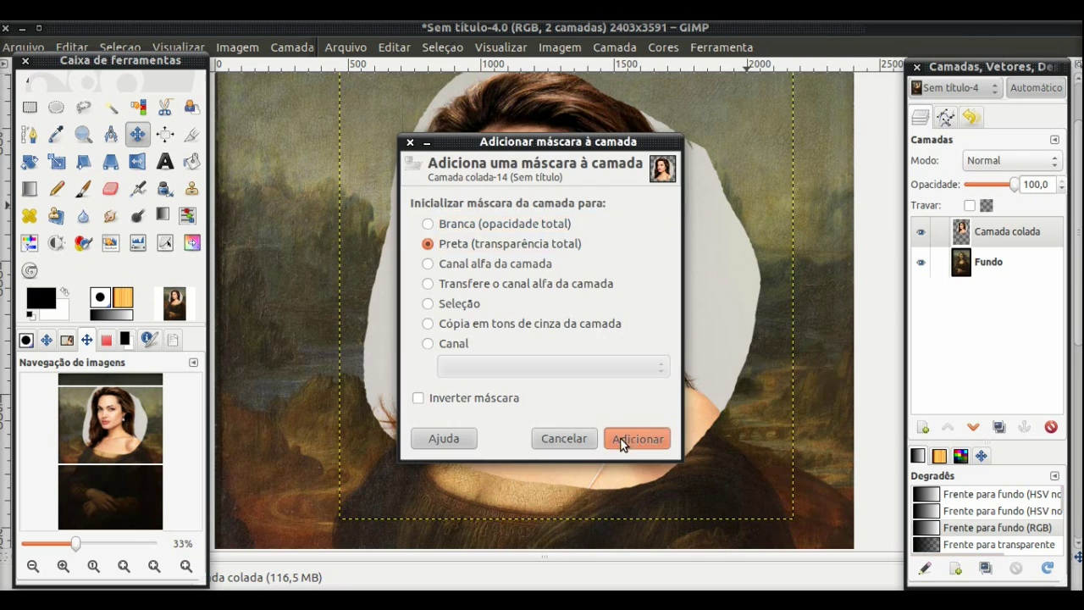
left_click(634, 438)
left_click(110, 188)
left_click(83, 432)
left_click(102, 302)
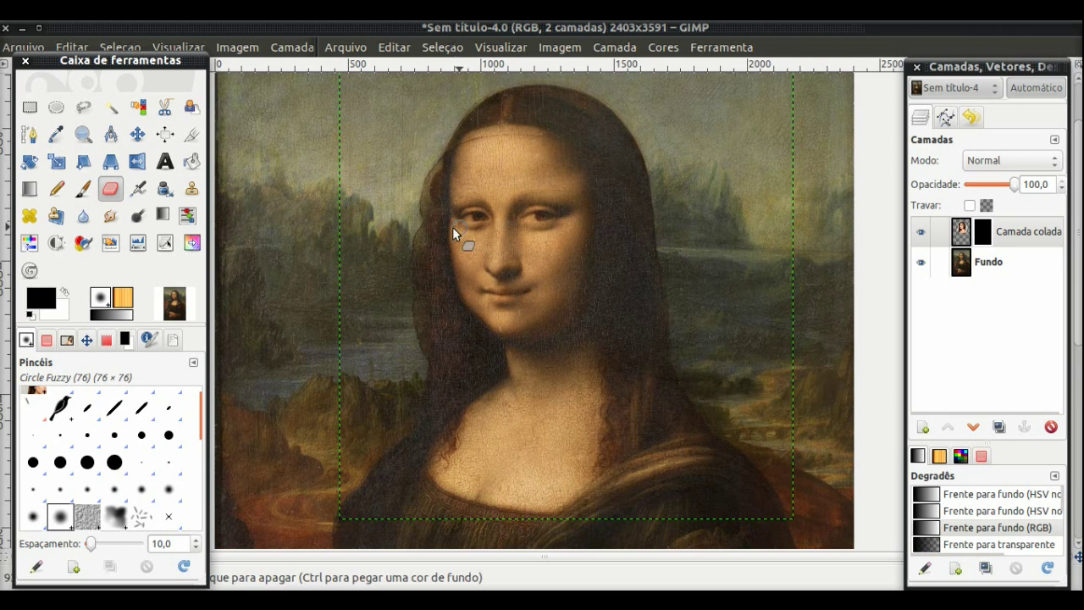
At 49.4 eraser opacity and 67% zoom, reveal the pasted eyes, nose and lips.
left_click_drag(145, 407, 110, 407)
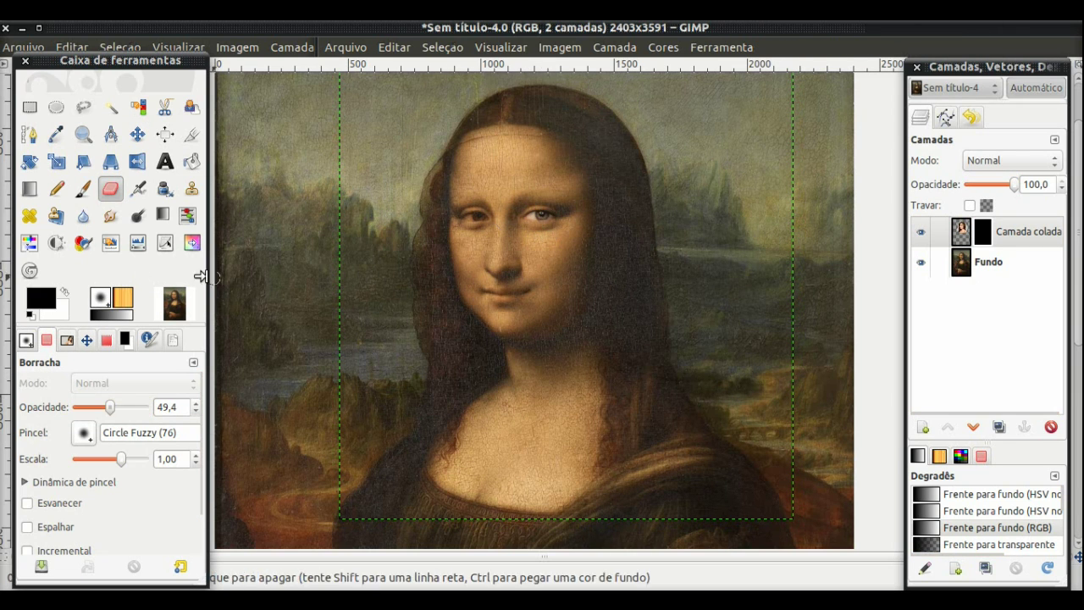
left_click(86, 340)
left_click(67, 565)
scroll(269, 350, "up", 4)
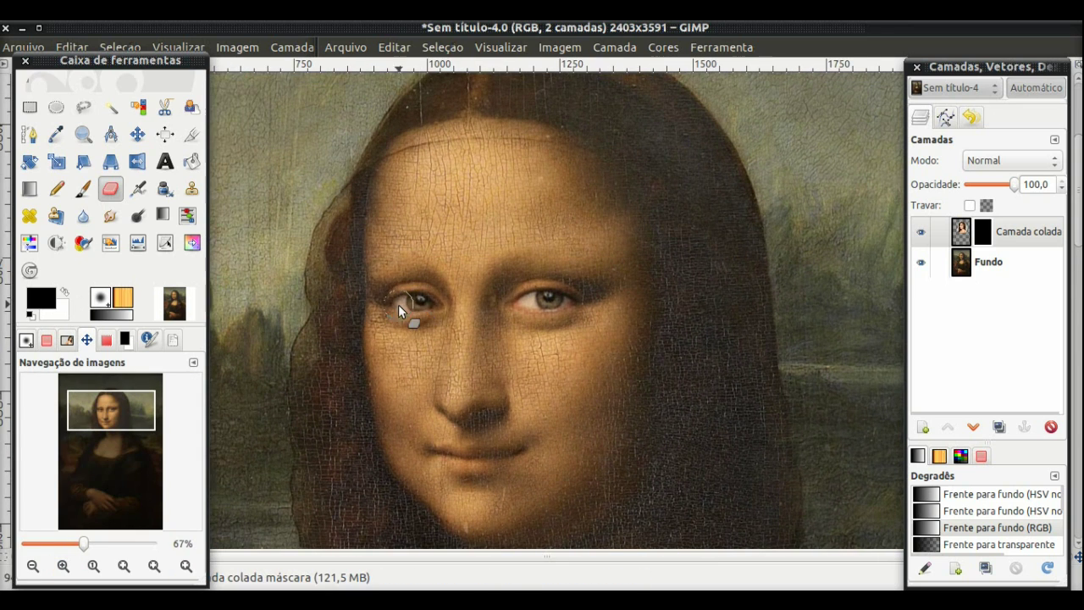
mouse_move(444, 295)
left_mouse_down()
mouse_move(391, 269)
mouse_move(386, 249)
mouse_move(390, 294)
mouse_move(432, 293)
mouse_move(392, 308)
mouse_move(446, 281)
left_mouse_up()
left_click_drag(564, 288, 494, 310)
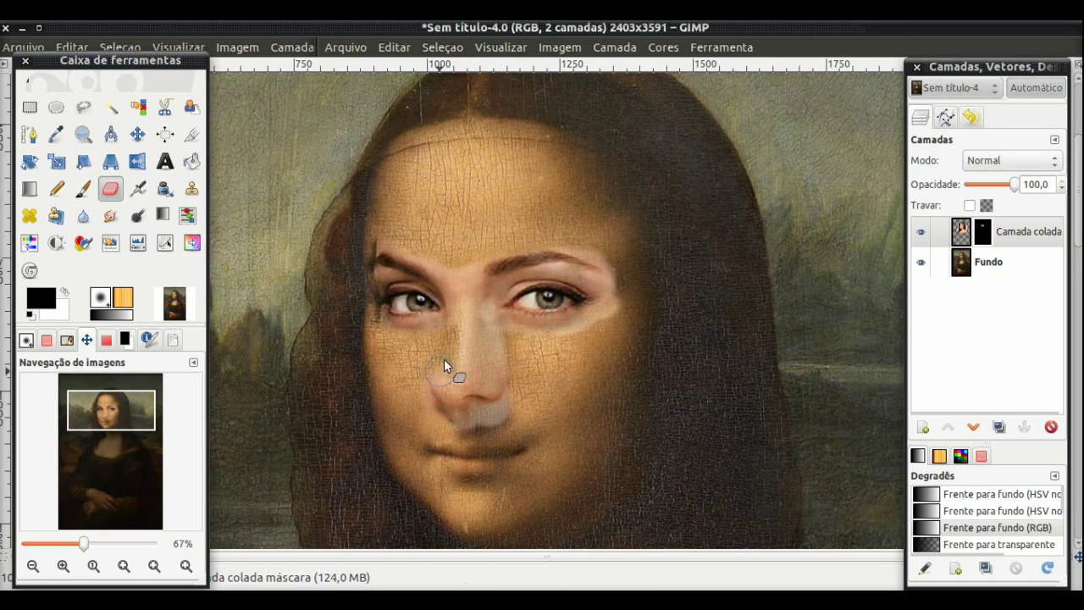
mouse_move(446, 371)
left_mouse_down()
mouse_move(463, 432)
mouse_move(452, 423)
mouse_move(507, 440)
left_mouse_up()
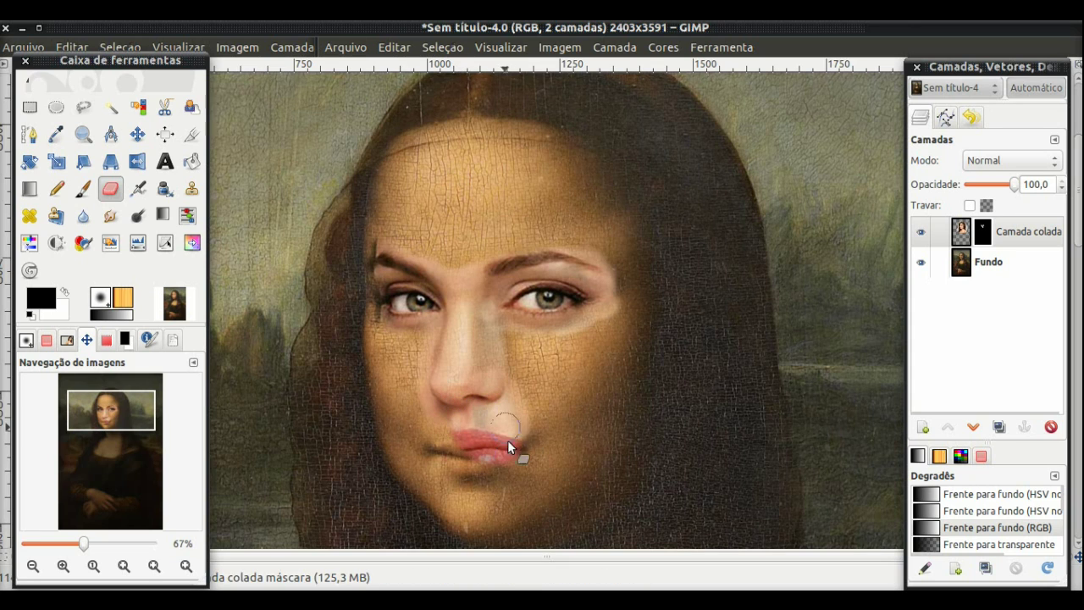
Reveal the hair, forehead and face edge on the left side.
left_click_drag(358, 286, 382, 164)
mouse_move(355, 256)
left_mouse_down()
mouse_move(384, 182)
mouse_move(366, 276)
left_mouse_up()
mouse_move(373, 352)
left_mouse_down()
mouse_move(367, 381)
mouse_move(434, 501)
left_mouse_up()
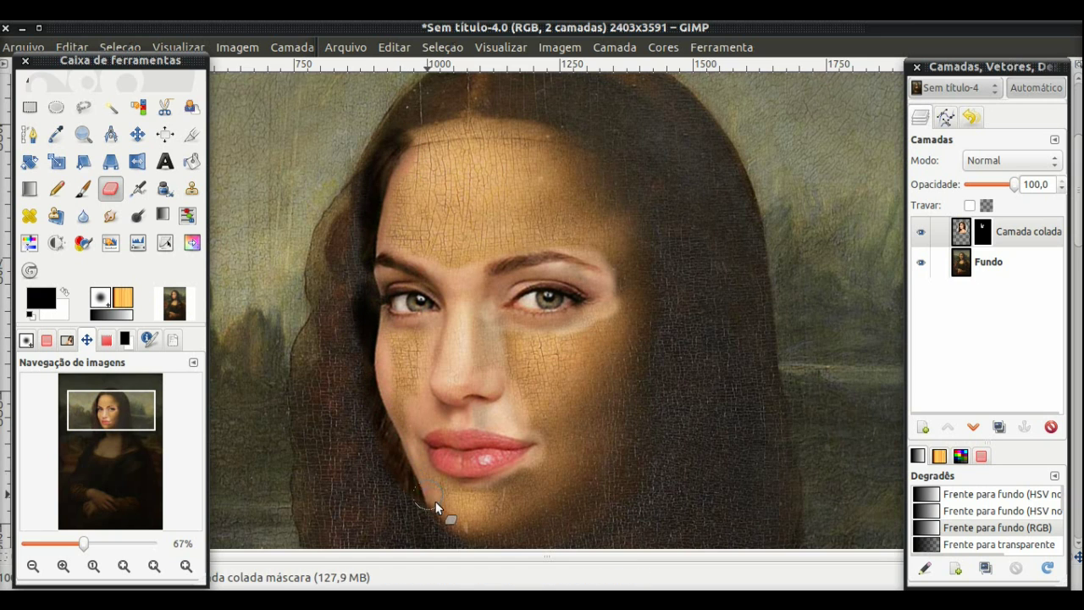
scroll(435, 501, "down", 2)
scroll(433, 406, "down", 2)
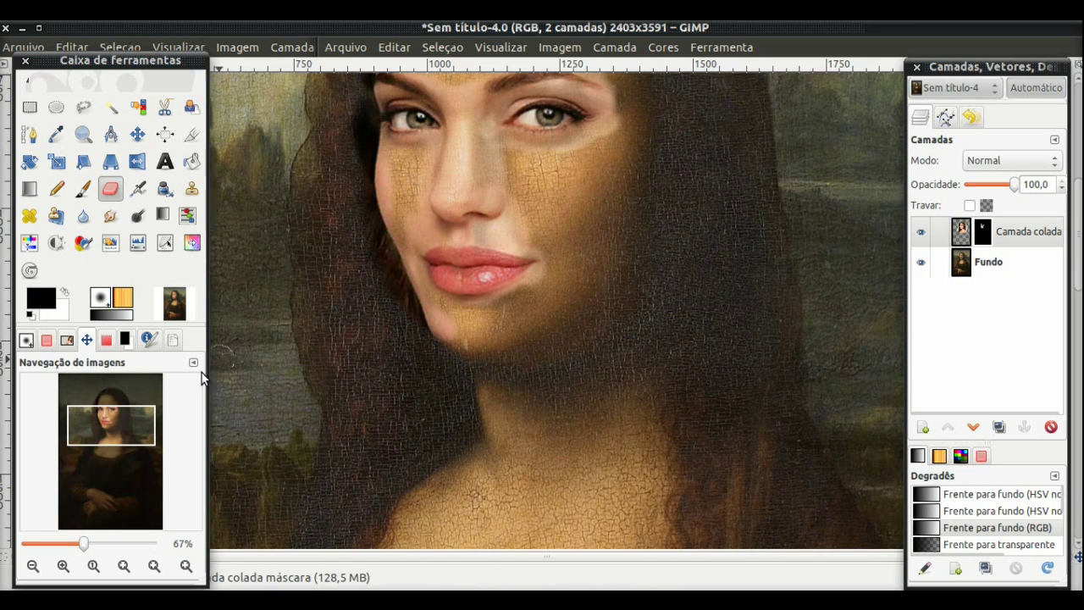
scroll(424, 435, "up", 2)
scroll(423, 435, "up", 2)
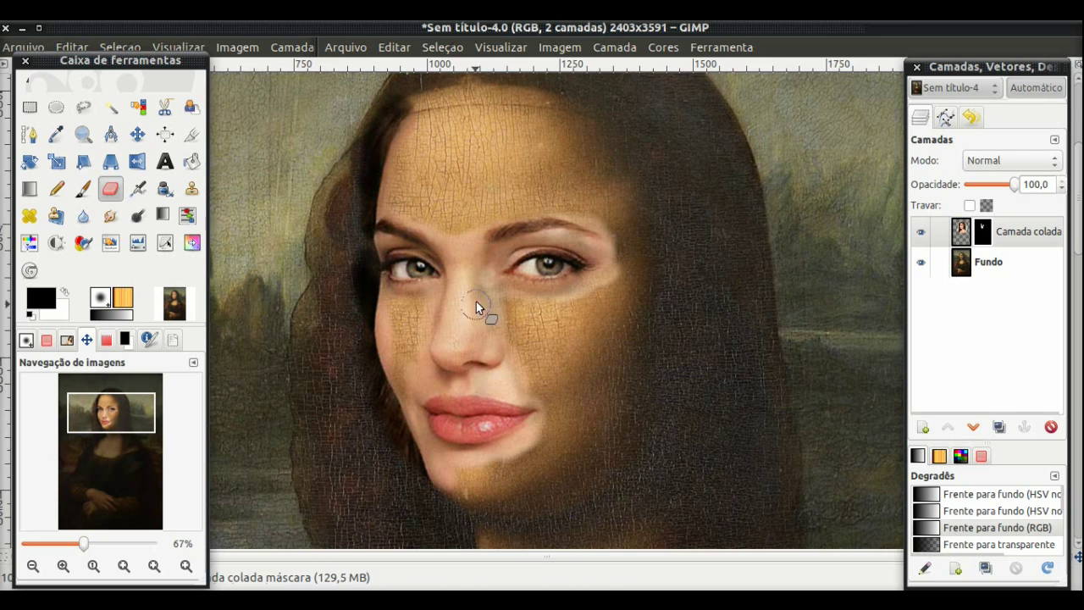
Switch to a smaller 19 px soft brush and the Airbrush.
left_click(109, 188)
left_click(83, 432)
left_click(170, 239)
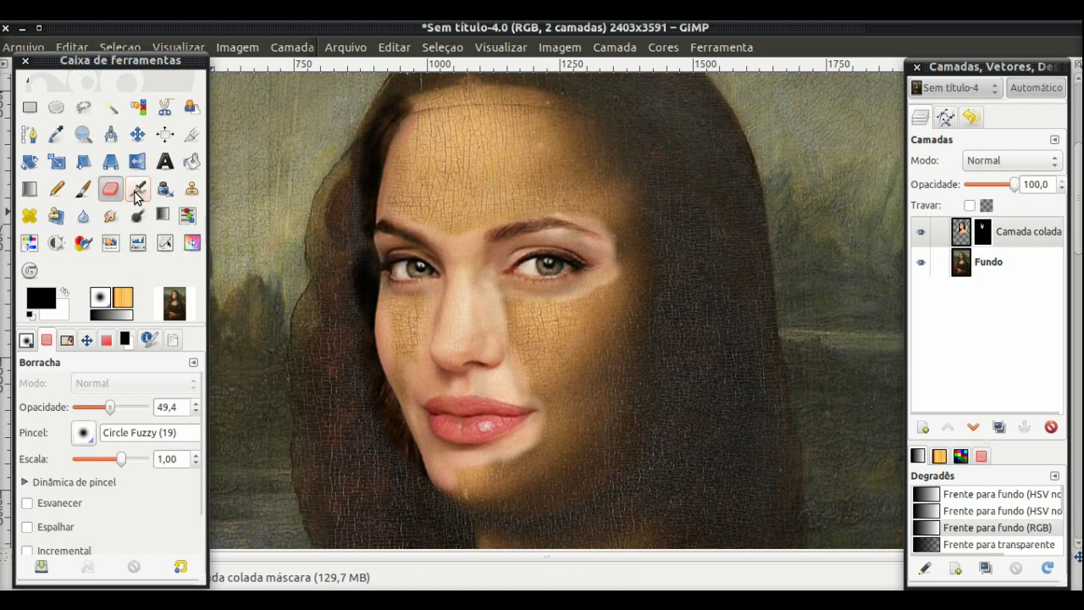
key("a")
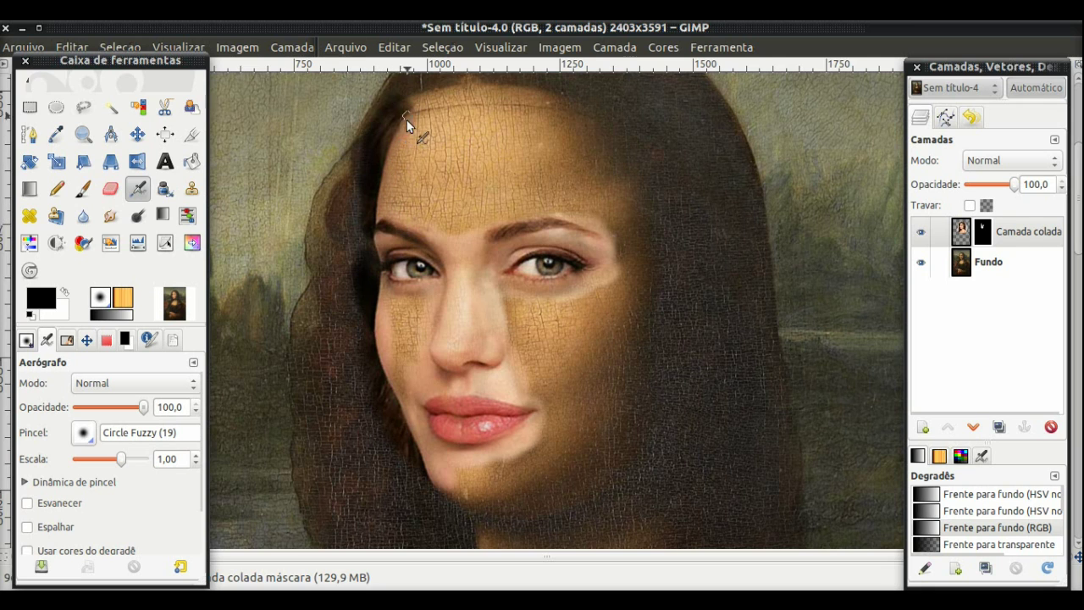
key("shift+e")
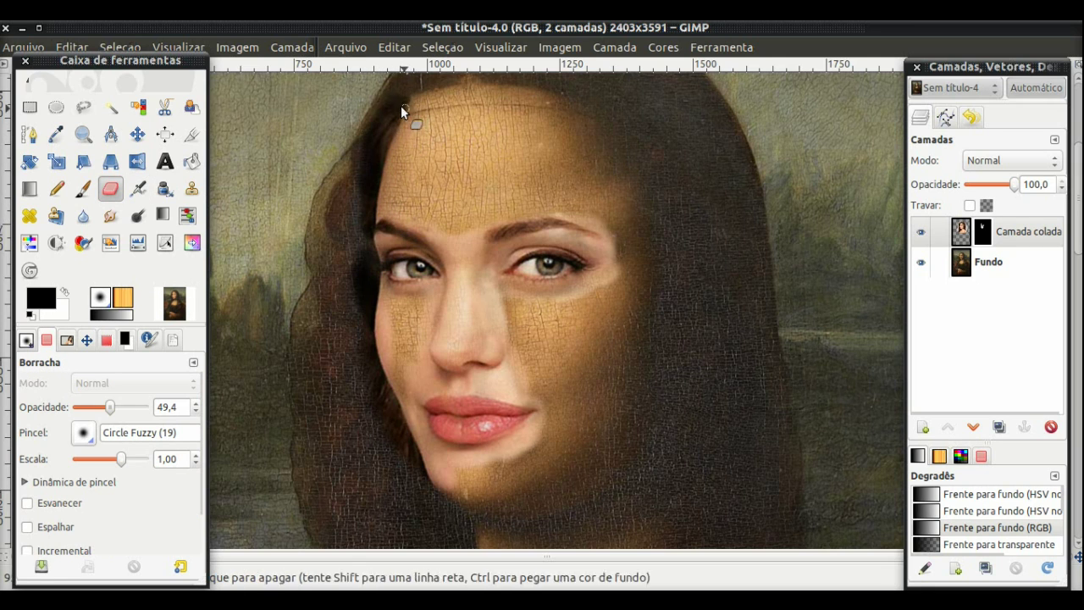
key("a")
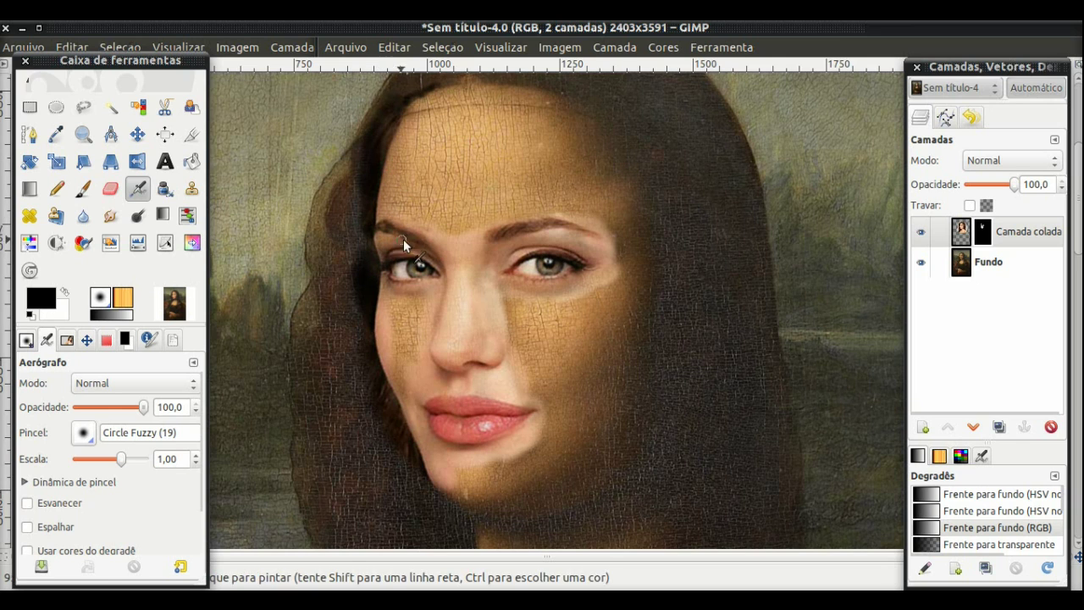
Airbrush the mask at 41 then 75.9 opacity around the nose bridge and both eyes.
left_click(103, 407)
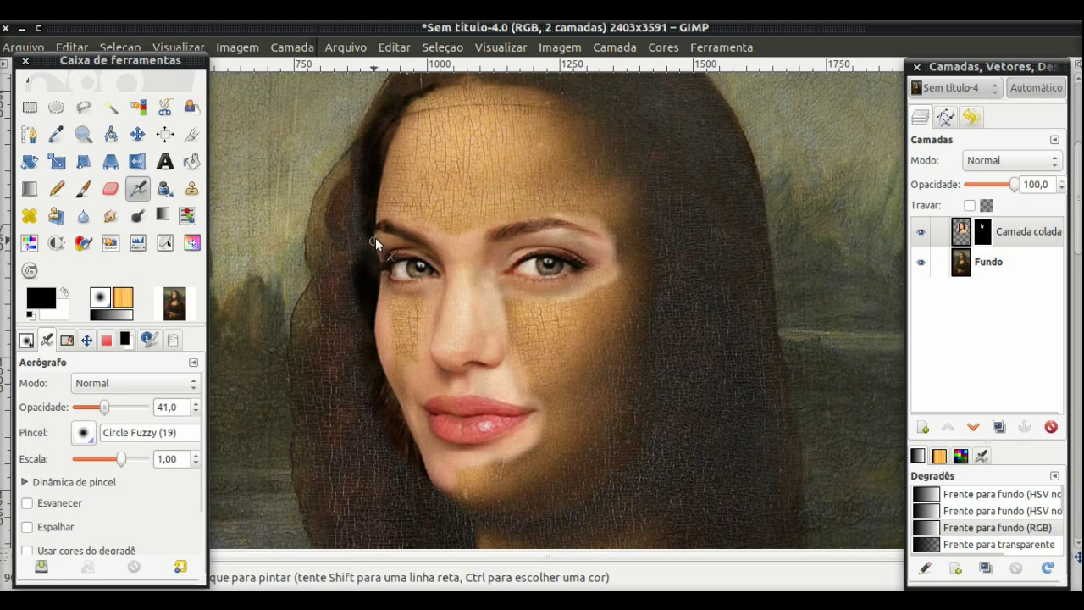
left_click_drag(476, 245, 458, 260)
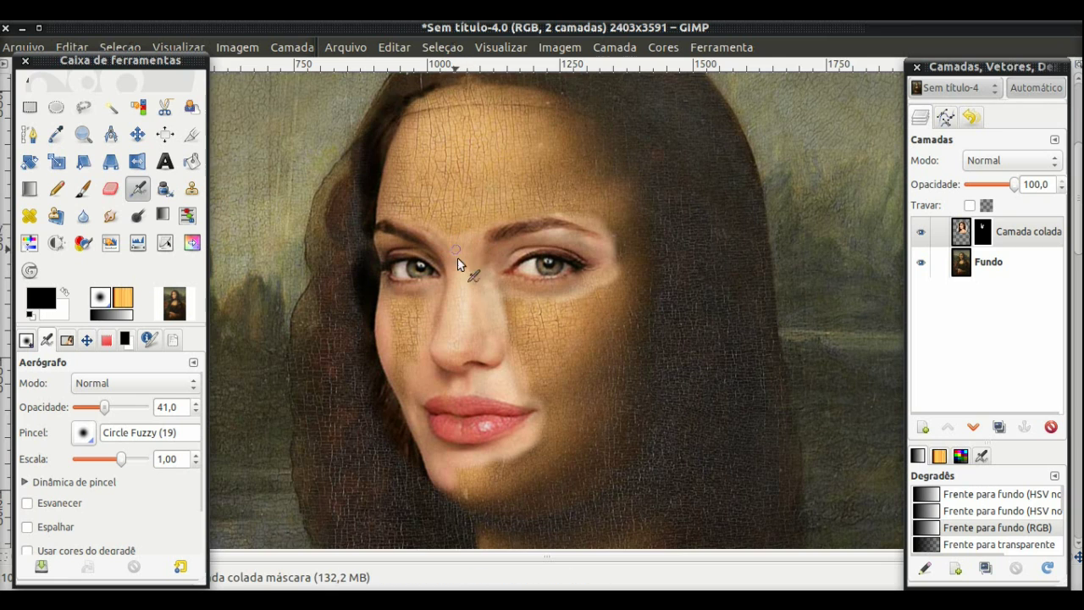
left_click_drag(104, 407, 127, 407)
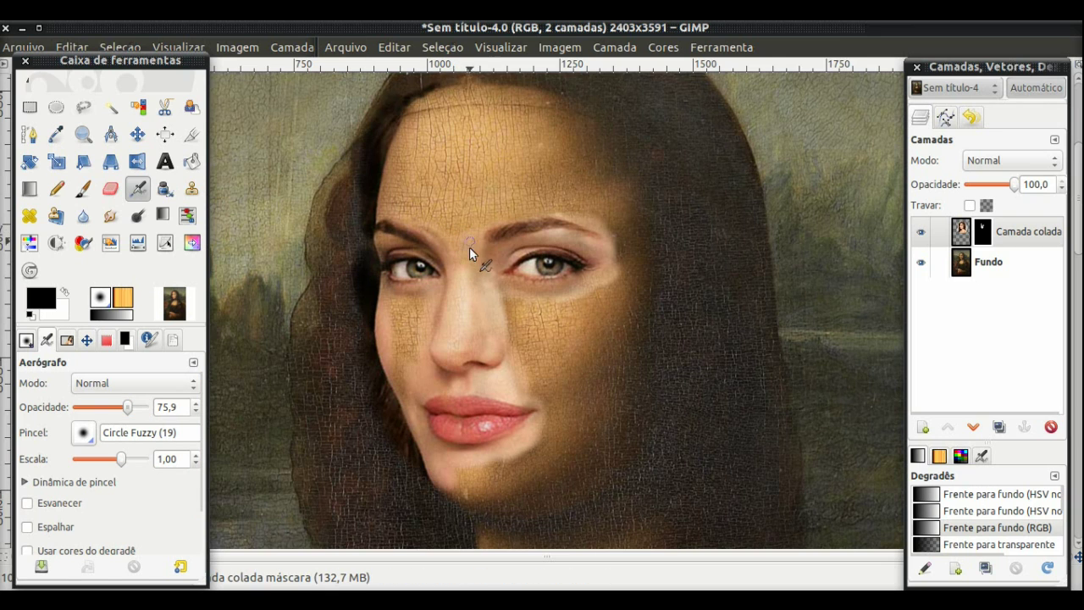
mouse_move(450, 316)
left_mouse_down()
mouse_move(445, 357)
mouse_move(483, 357)
left_mouse_up()
left_click_drag(399, 250, 507, 294)
mouse_move(477, 247)
left_mouse_down()
mouse_move(562, 218)
mouse_move(488, 229)
left_mouse_up()
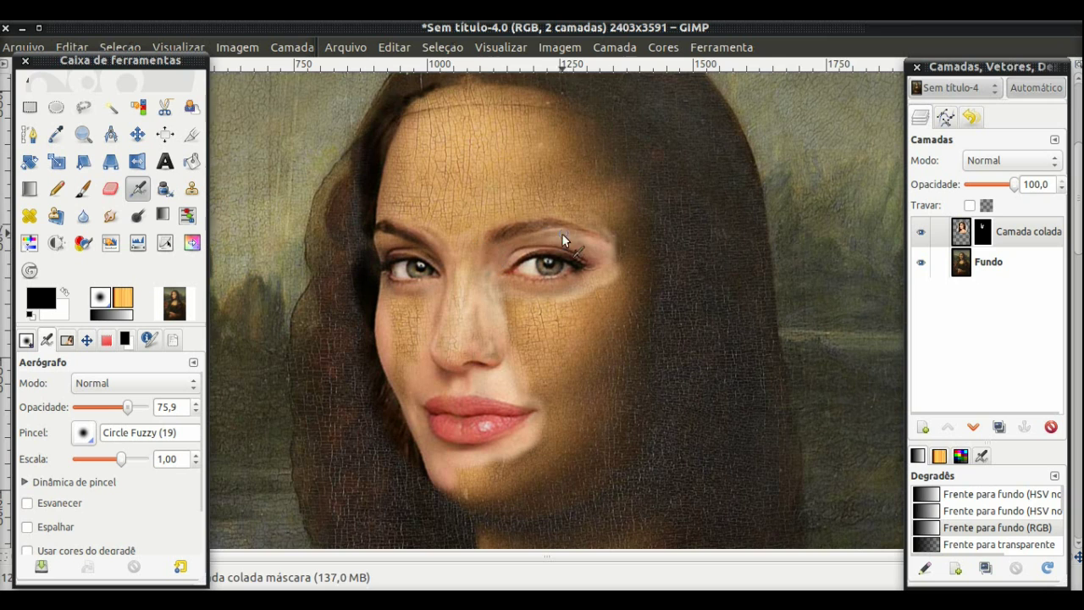
left_click_drag(592, 253, 602, 287)
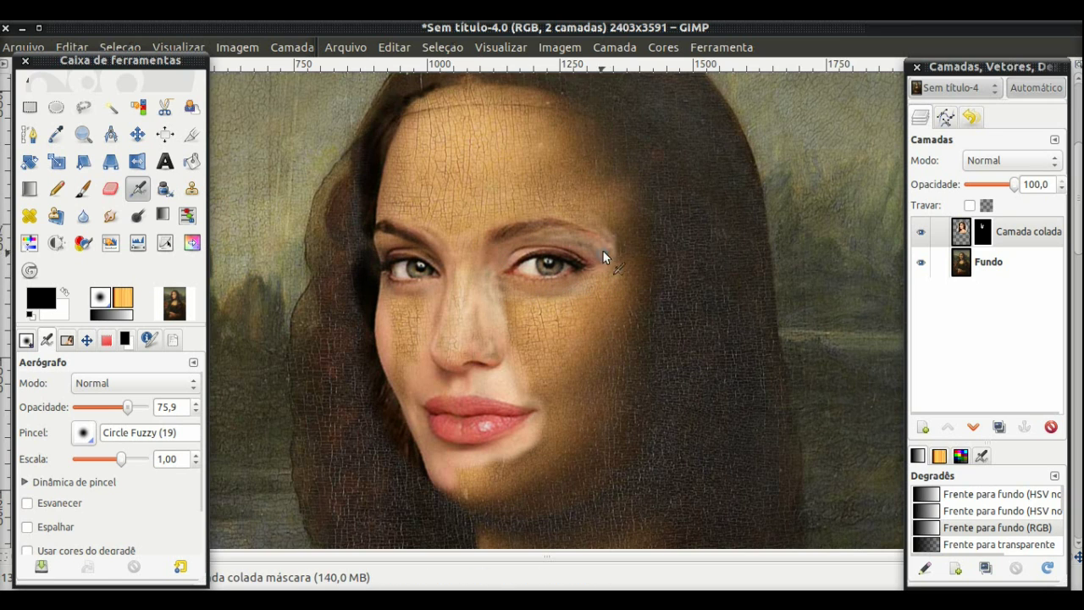
Reveal more of the lower face, left cheek and nose, raising opacity to full.
mouse_move(506, 388)
left_mouse_down()
mouse_move(536, 429)
mouse_move(452, 487)
left_mouse_up()
mouse_move(414, 347)
left_mouse_down()
mouse_move(410, 423)
mouse_move(386, 314)
left_mouse_up()
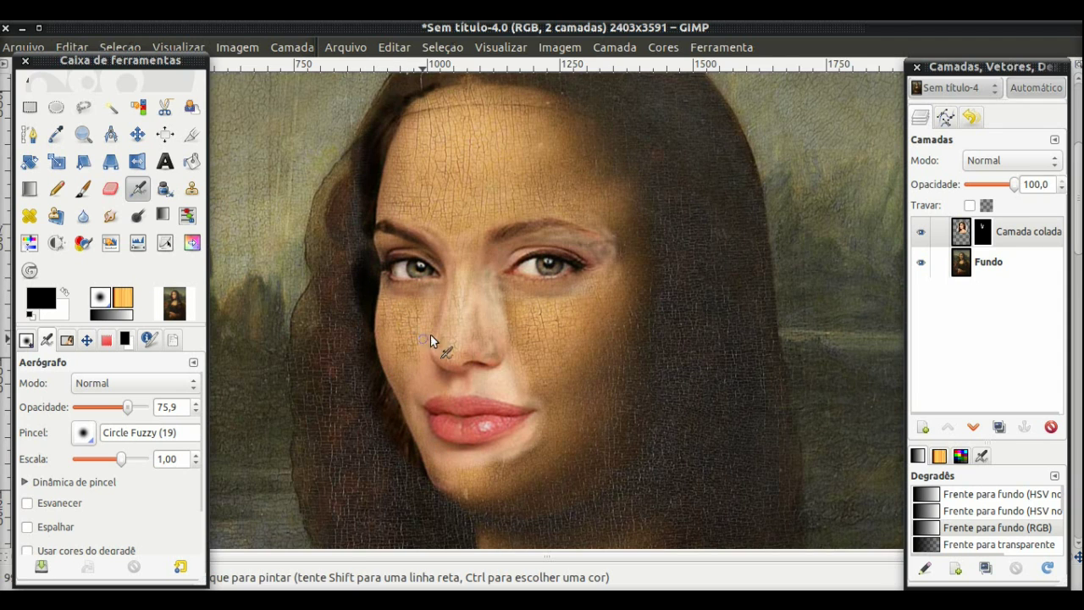
left_click_drag(430, 334, 459, 269)
left_click_drag(128, 406, 153, 407)
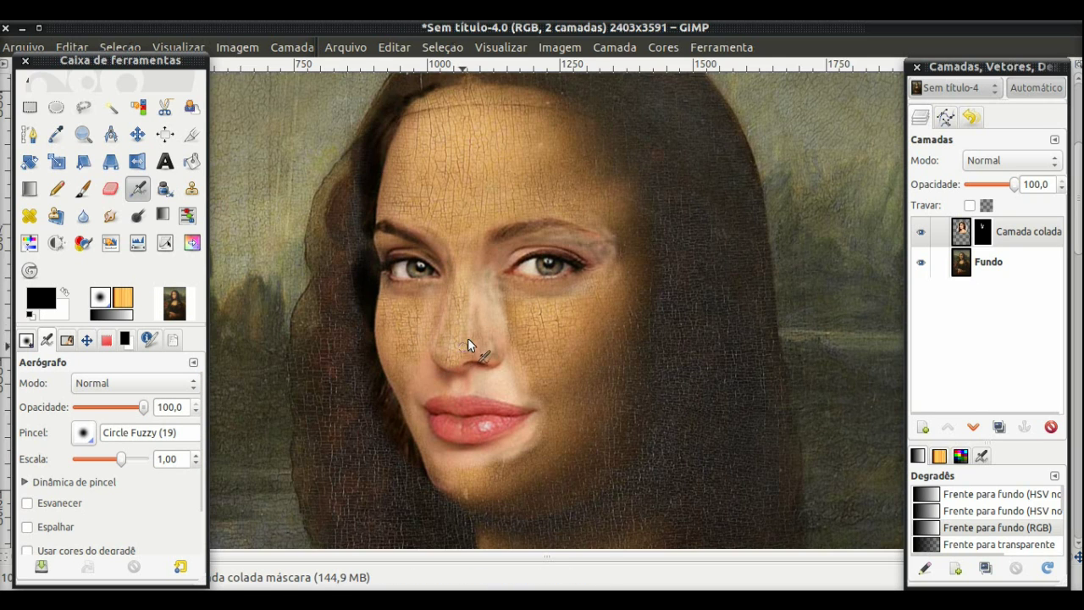
mouse_move(489, 295)
left_mouse_down()
mouse_move(485, 332)
mouse_move(473, 297)
left_mouse_up()
key("ctrl+shift+b")
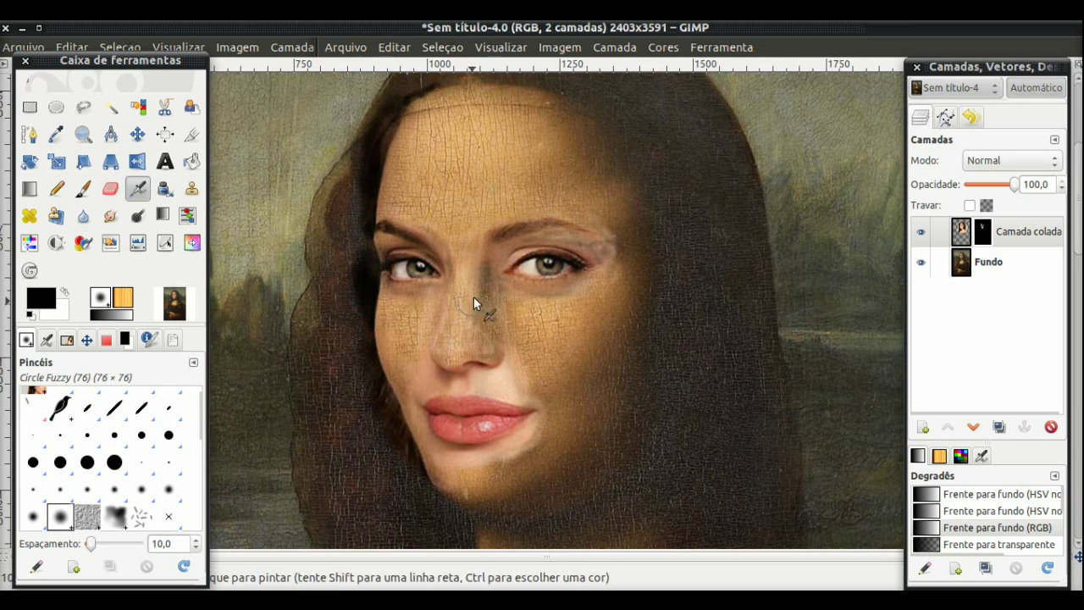
Touch up the eyebrow, below the lips and around the nose, then compare with the face hidden.
left_click_drag(413, 376, 403, 358)
left_click_drag(403, 223, 380, 227)
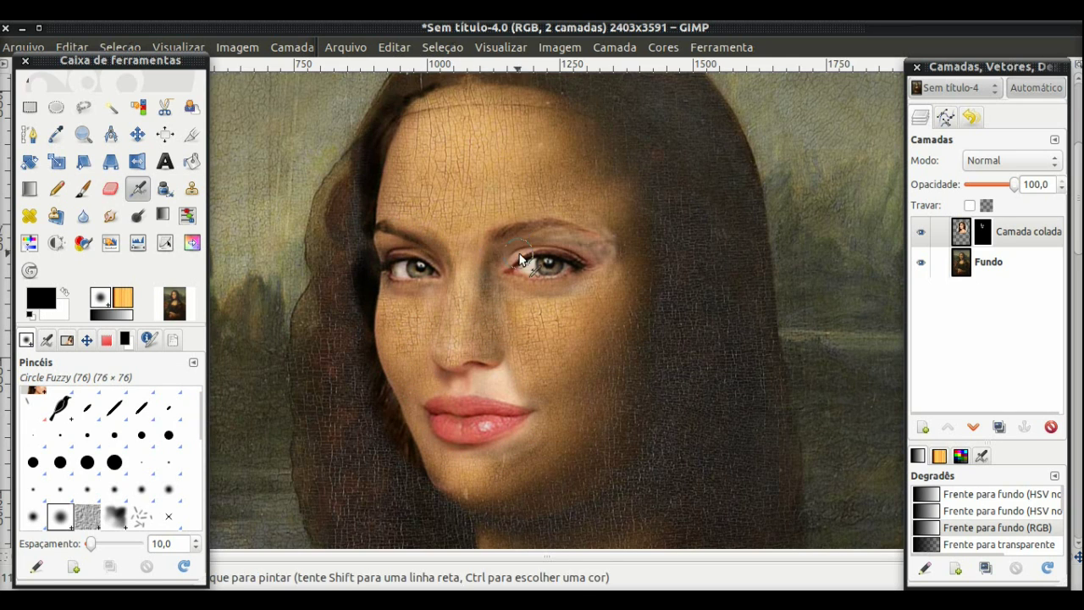
left_click_drag(533, 421, 470, 449)
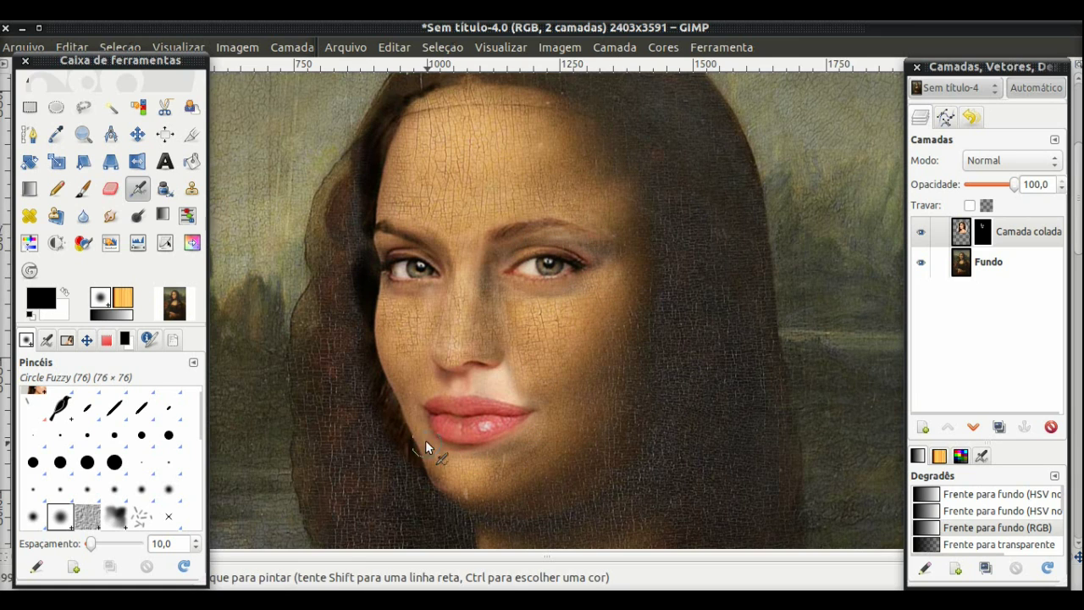
mouse_move(425, 285)
left_mouse_down()
mouse_move(469, 317)
mouse_move(467, 279)
left_mouse_up()
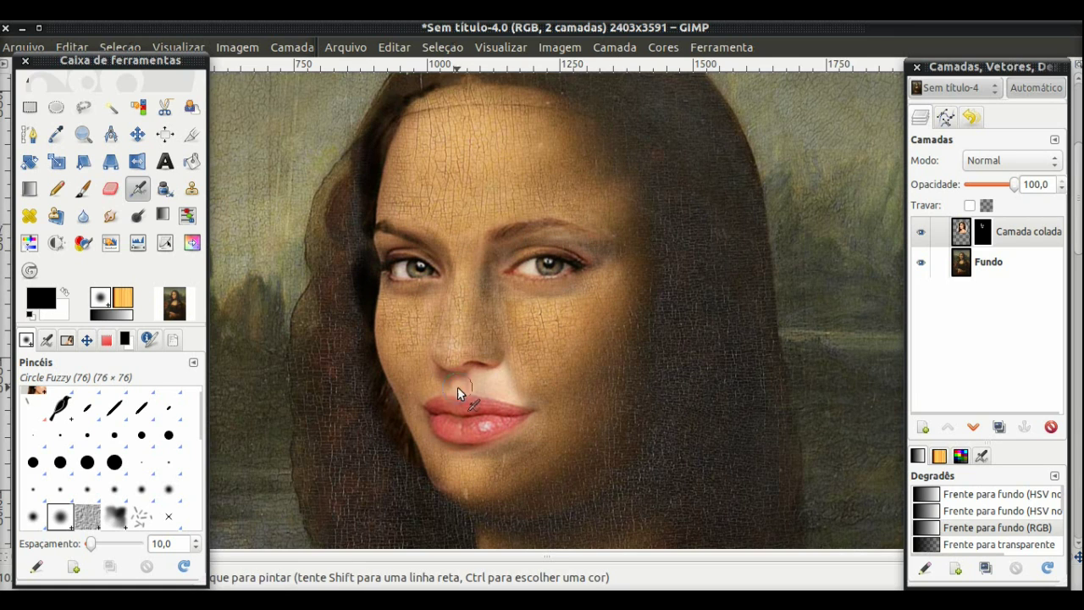
left_click(921, 232)
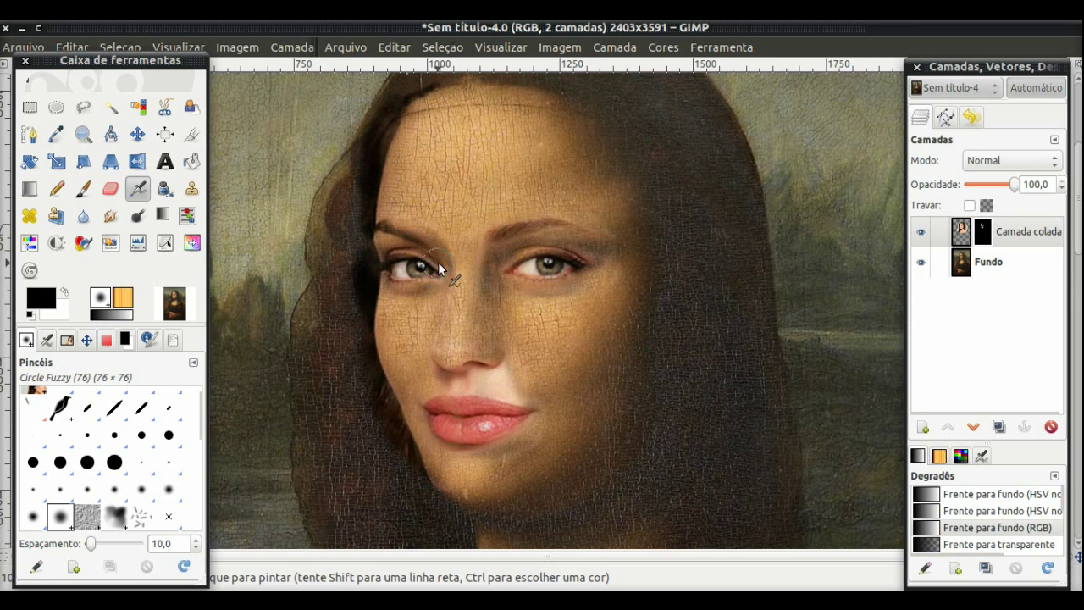
Fit the painting in the window, zoom to 33%, and switch to the Eraser.
left_click(86, 339)
left_click(124, 566)
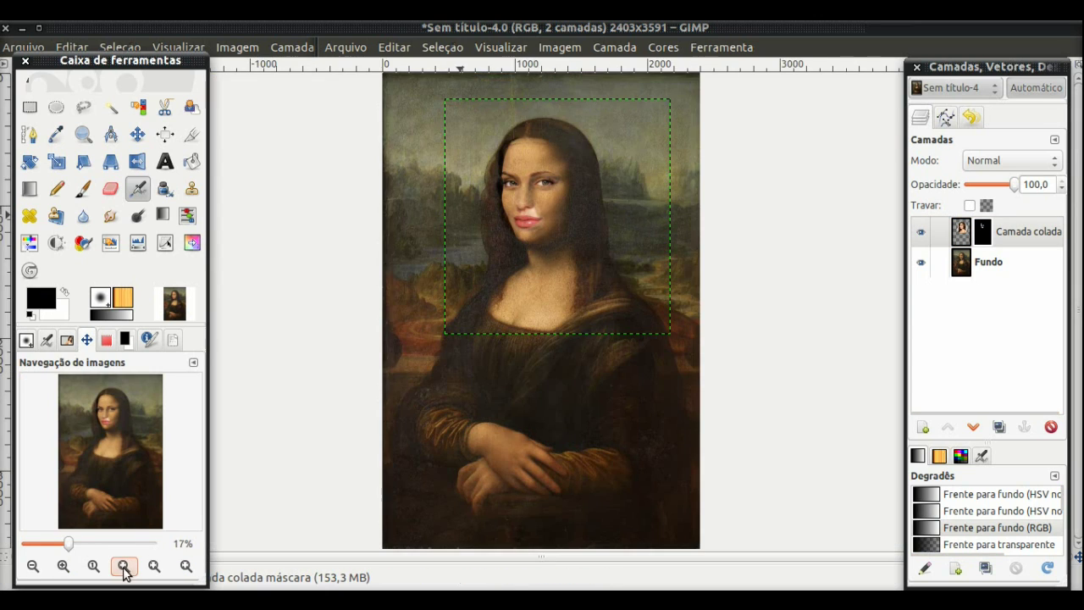
left_click(62, 566)
scroll(762, 313, "up", 5)
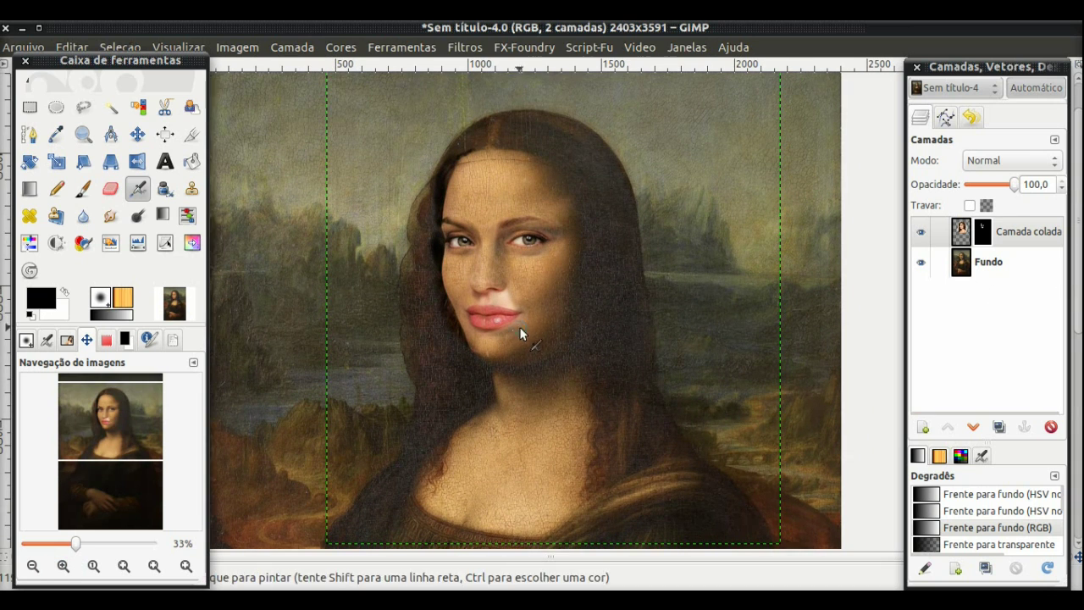
double_click(110, 188)
left_click(94, 406)
Dab the upper lip at 4.8 opacity, then create a new image from the clipboard.
left_click_drag(94, 407, 79, 406)
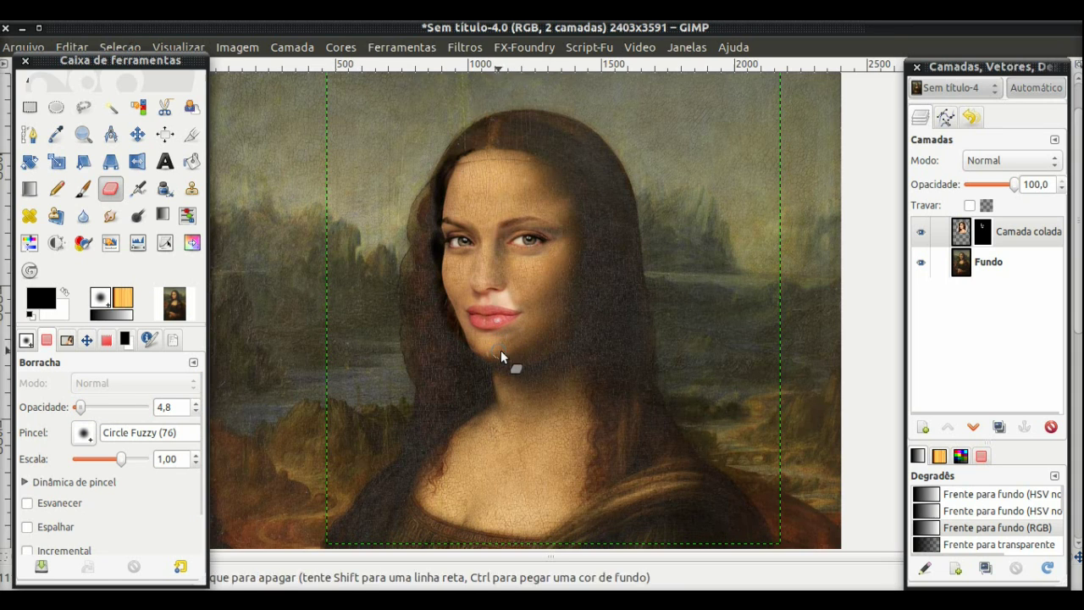
key("a")
left_click(501, 295)
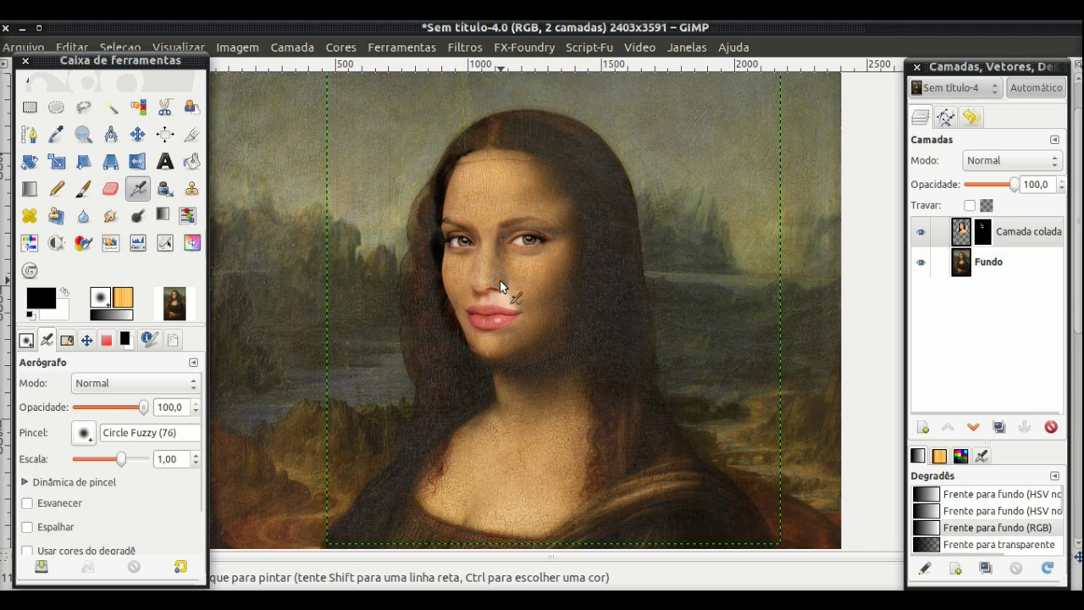
left_click(24, 47)
left_click(320, 86)
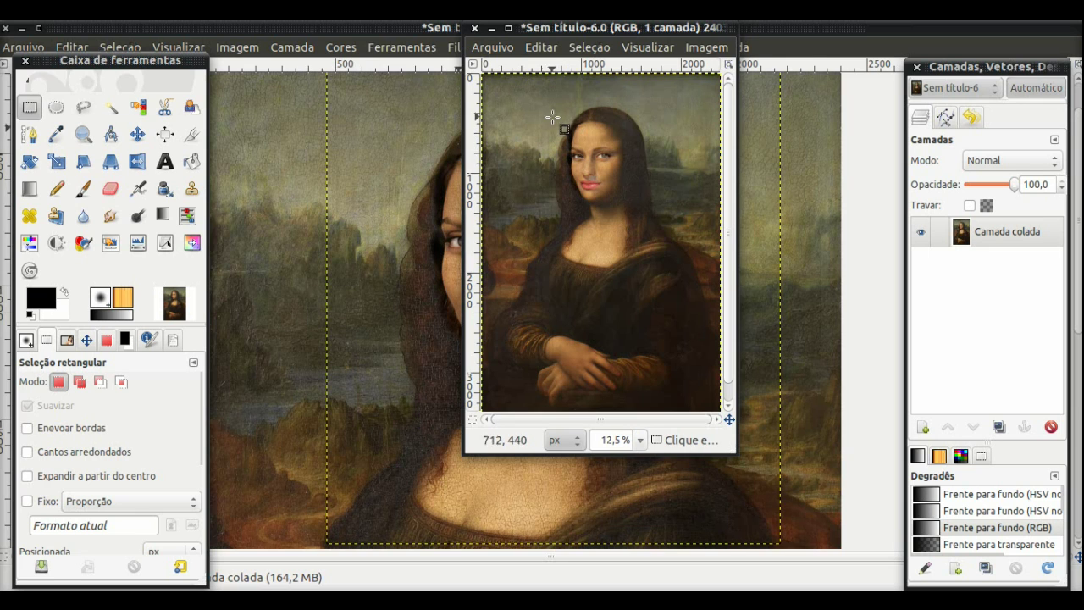
Discard Sem título-6 unsaved, paste the clipboard as a new layer, select Fundo, then undo the paste.
left_click(475, 28)
left_click(552, 307)
left_click(24, 48)
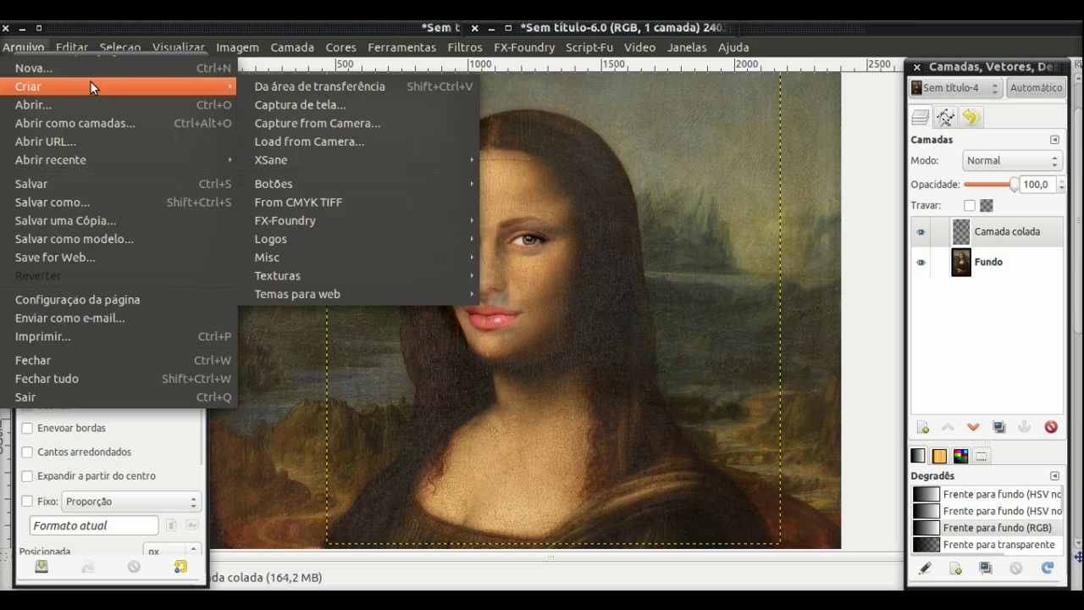
mouse_move(85, 87)
left_click(364, 258)
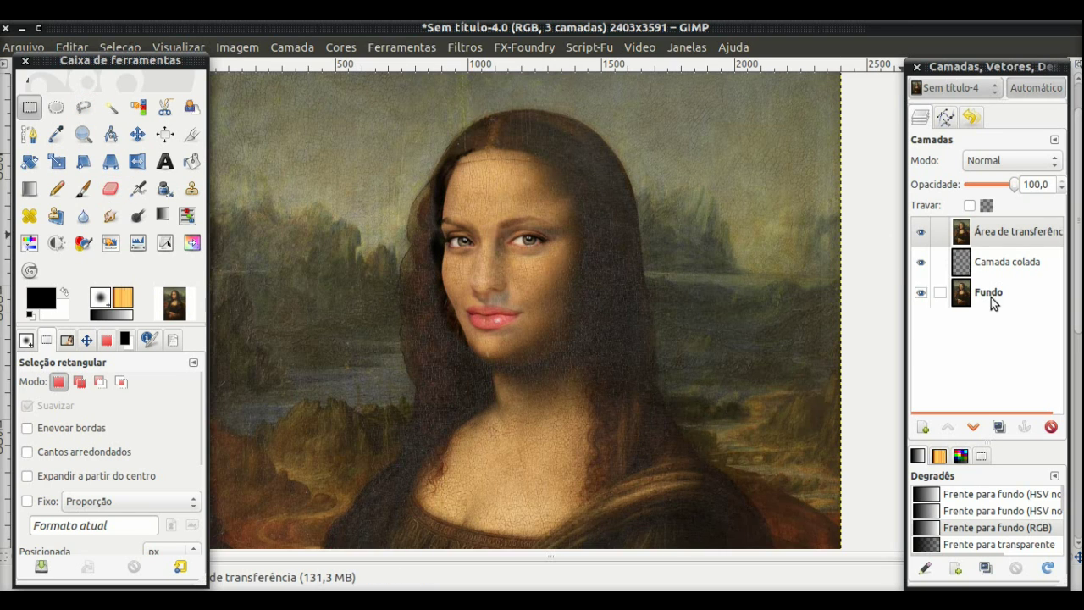
left_click(992, 297)
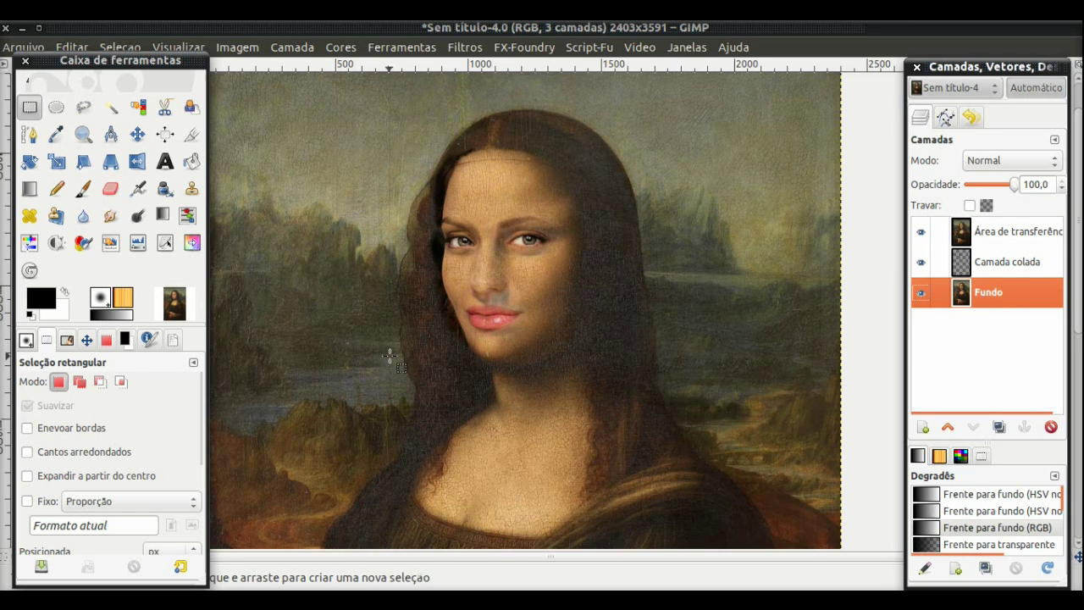
key("ctrl+z")
Apply Levels to the Camada colada face layer with gamma 0,64 and white point 236.
left_click(958, 240)
left_click(135, 245)
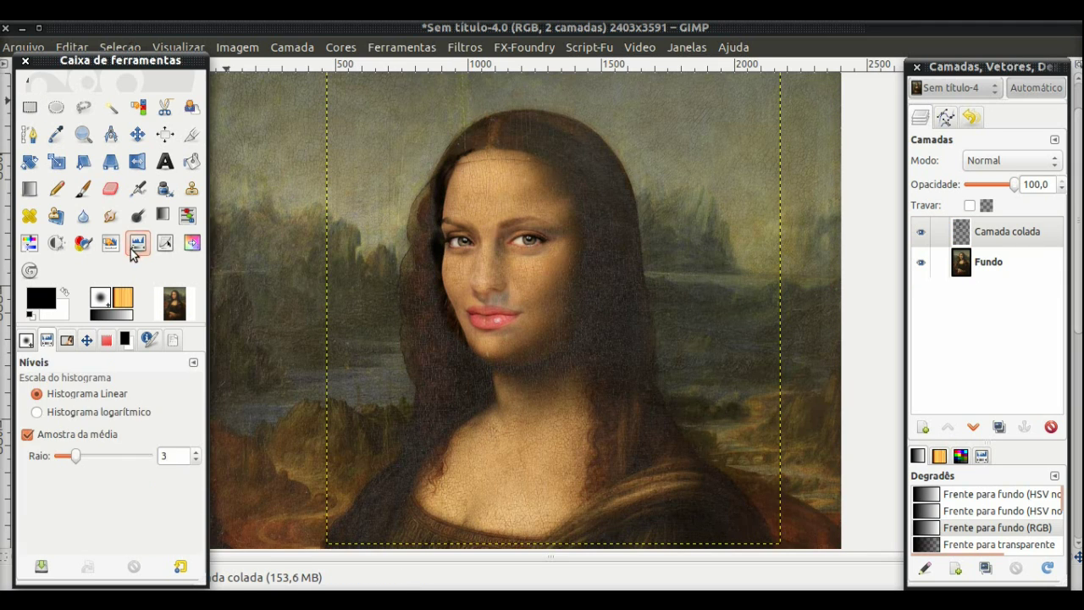
left_click(213, 460)
left_click(164, 551)
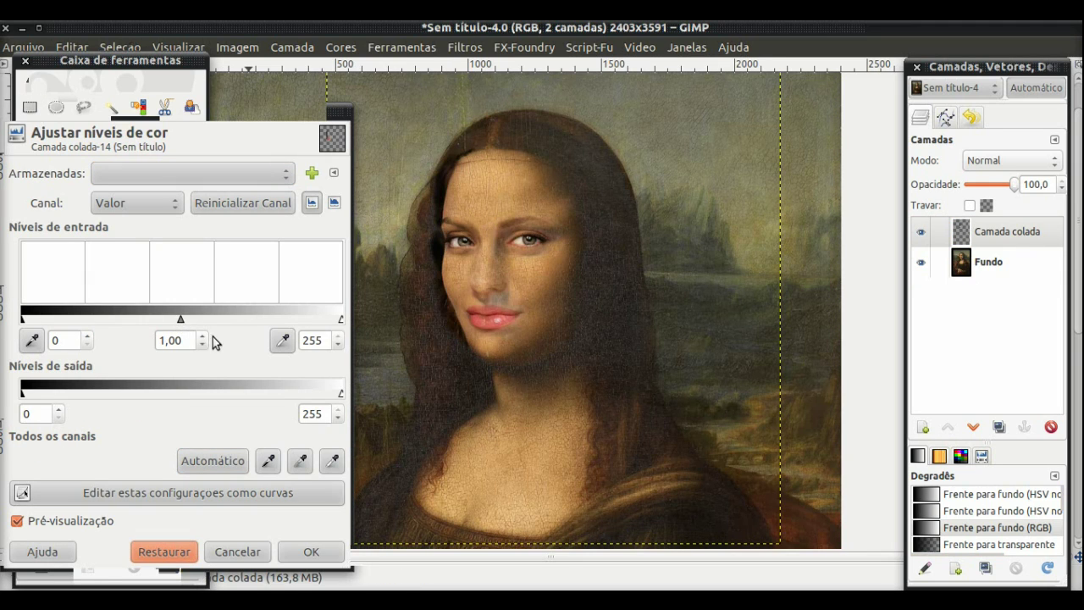
left_click_drag(181, 320, 201, 320)
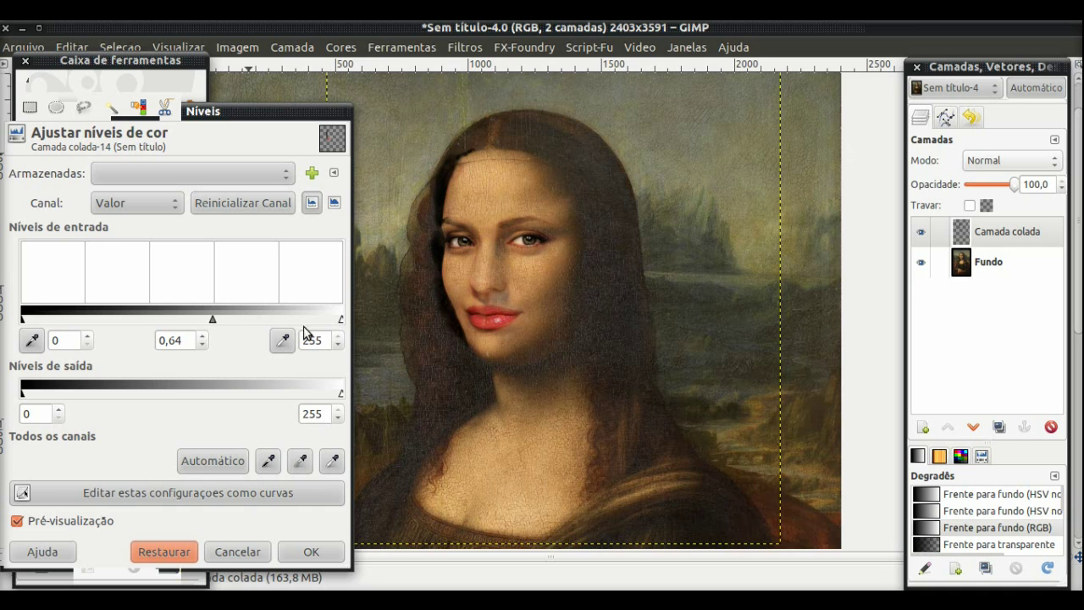
left_click_drag(341, 320, 330, 322)
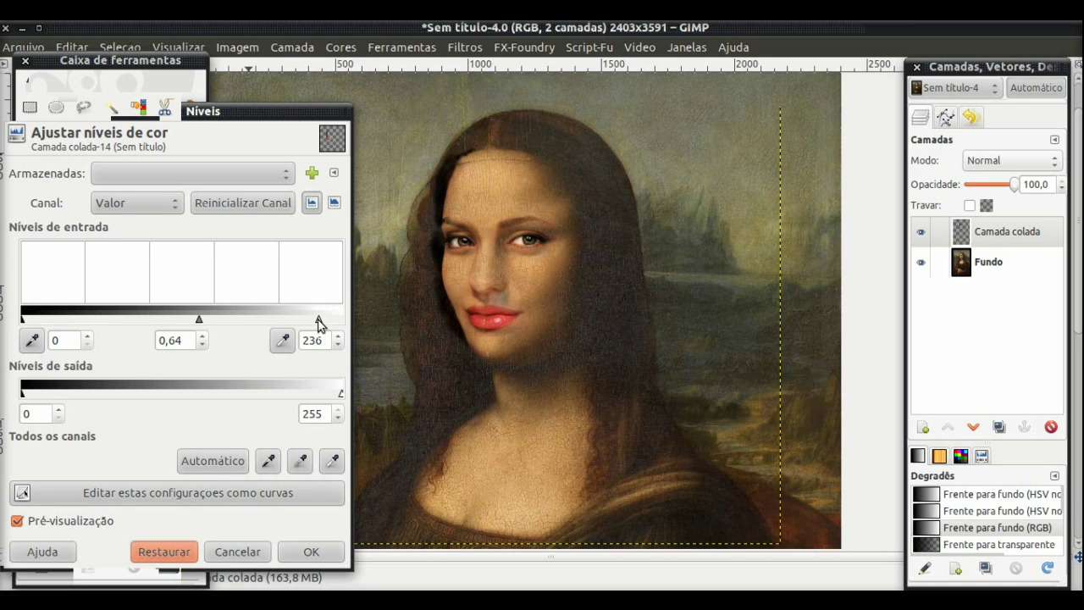
left_click(311, 552)
Darken the face's midtones with Curves and set brightness 43, contrast 16.
left_click(166, 245)
left_click(256, 364)
mouse_move(238, 393)
left_mouse_down()
mouse_move(239, 415)
mouse_move(234, 382)
left_mouse_up()
key("Return")
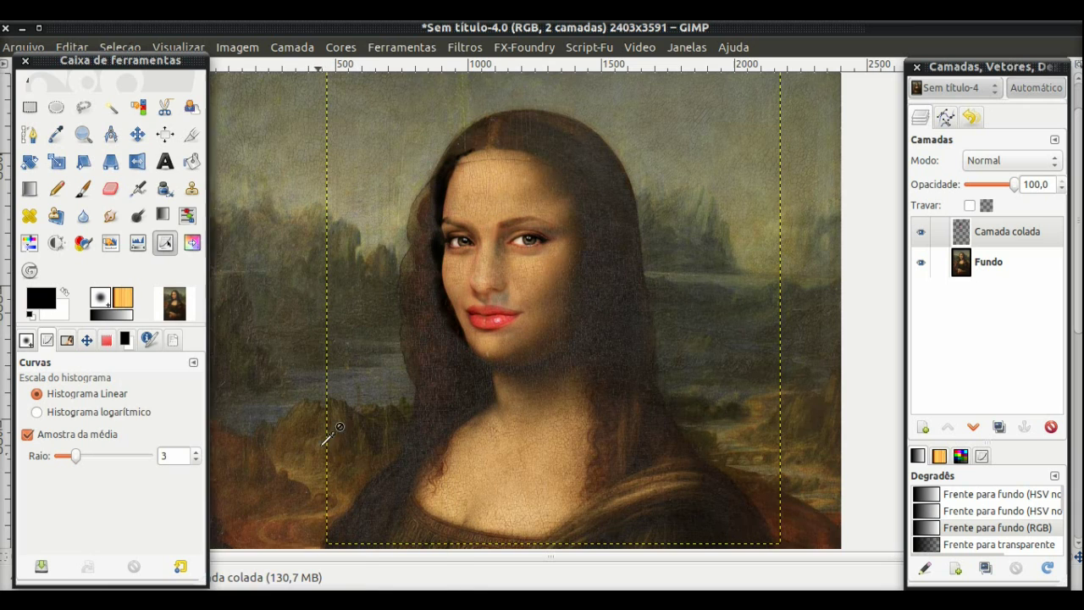
left_click(56, 243)
mouse_move(238, 290)
left_mouse_down()
mouse_move(266, 293)
mouse_move(251, 319)
left_mouse_up()
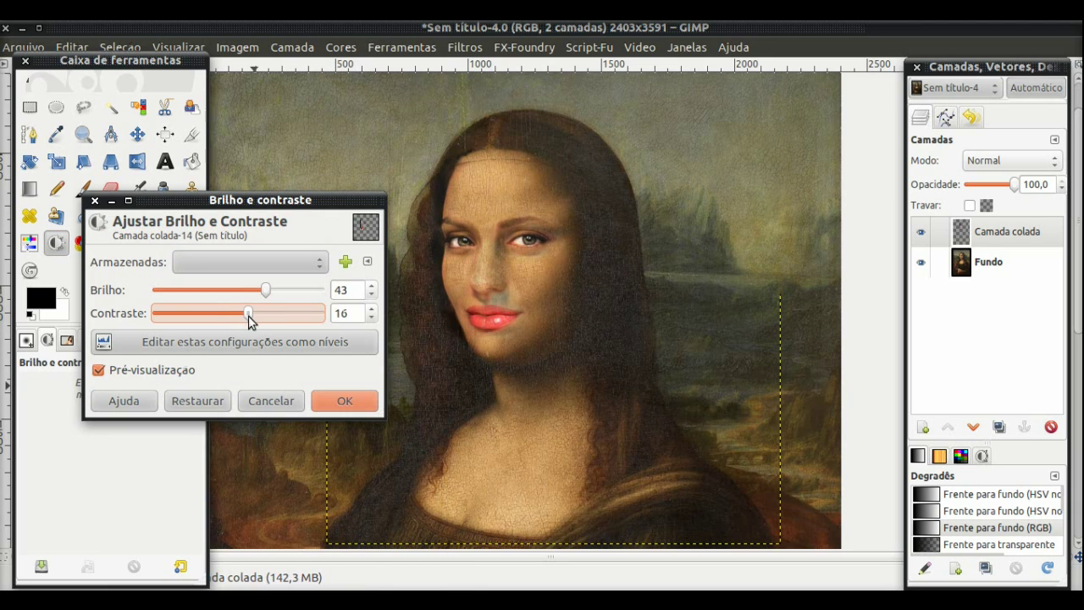
key("Return")
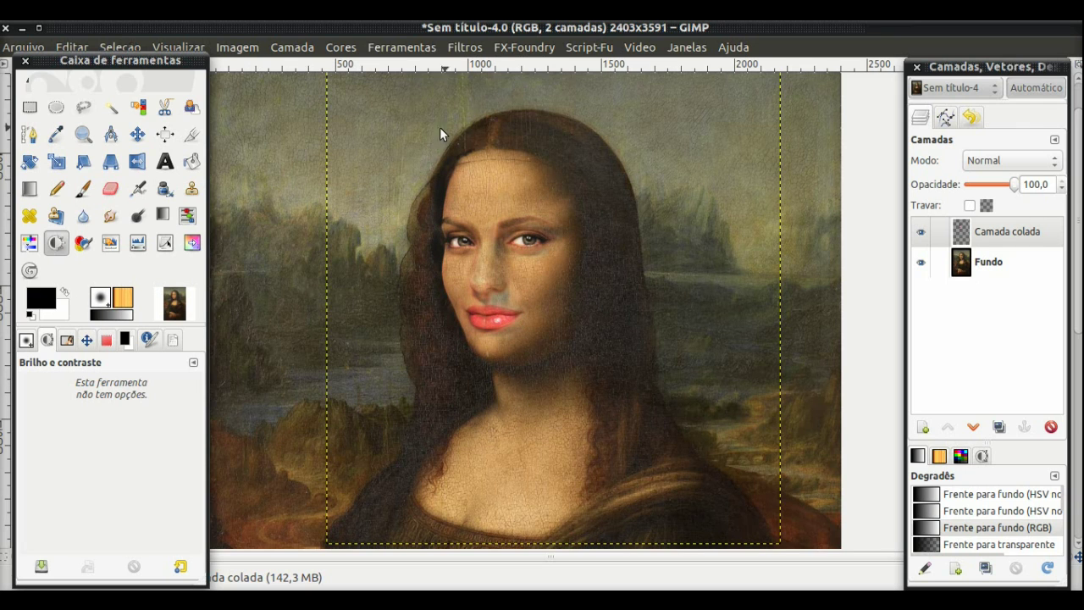
Copy the visible image and paste it as a new top layer.
left_click(72, 46)
left_click(93, 182)
left_click(72, 47)
left_click(372, 263)
left_click(993, 295)
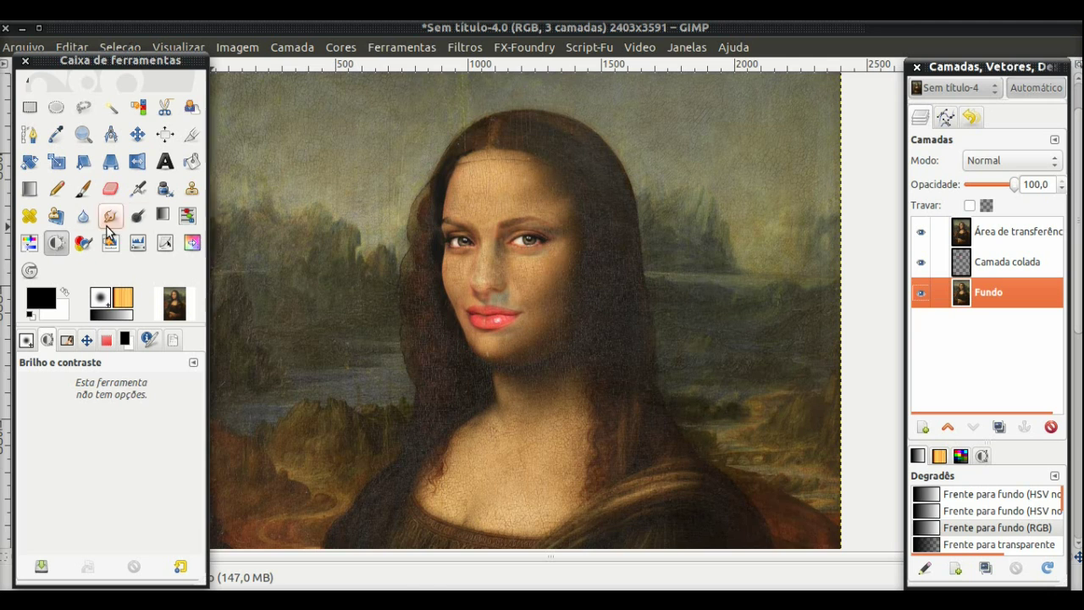
Set up the Clone tool with a Circle Fuzzy (19) brush at 67% zoom on the top layer.
left_click(192, 188)
left_click(452, 356, "ctrl")
key("plus")
key("plus")
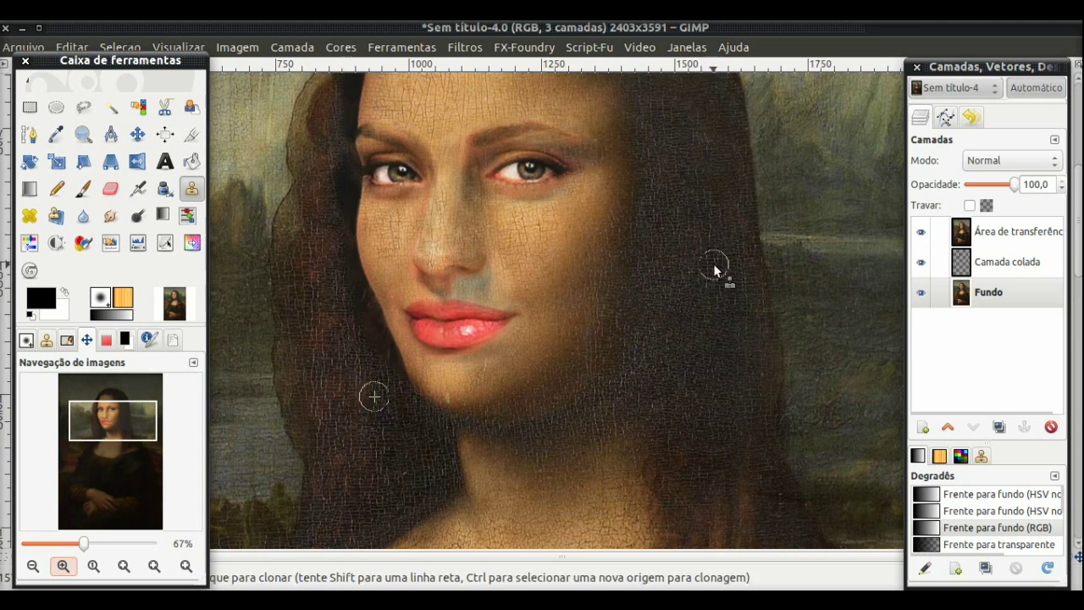
key("Page_Up")
key("Page_Up")
left_click(48, 341)
left_click(85, 430)
left_click(82, 277)
left_click(85, 432)
left_click(71, 412)
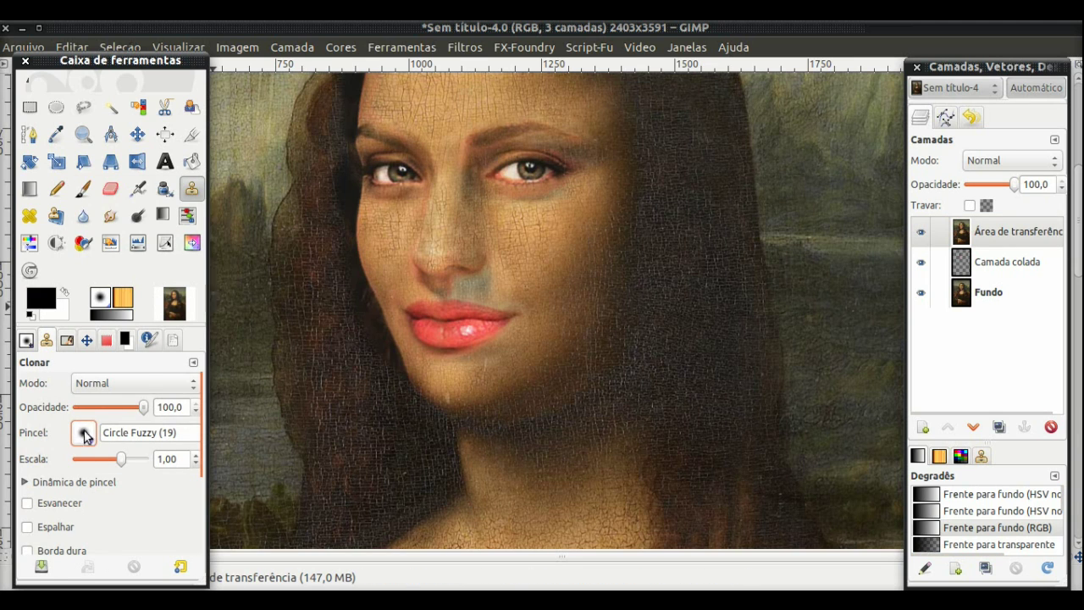
left_click(85, 432)
left_click(212, 437)
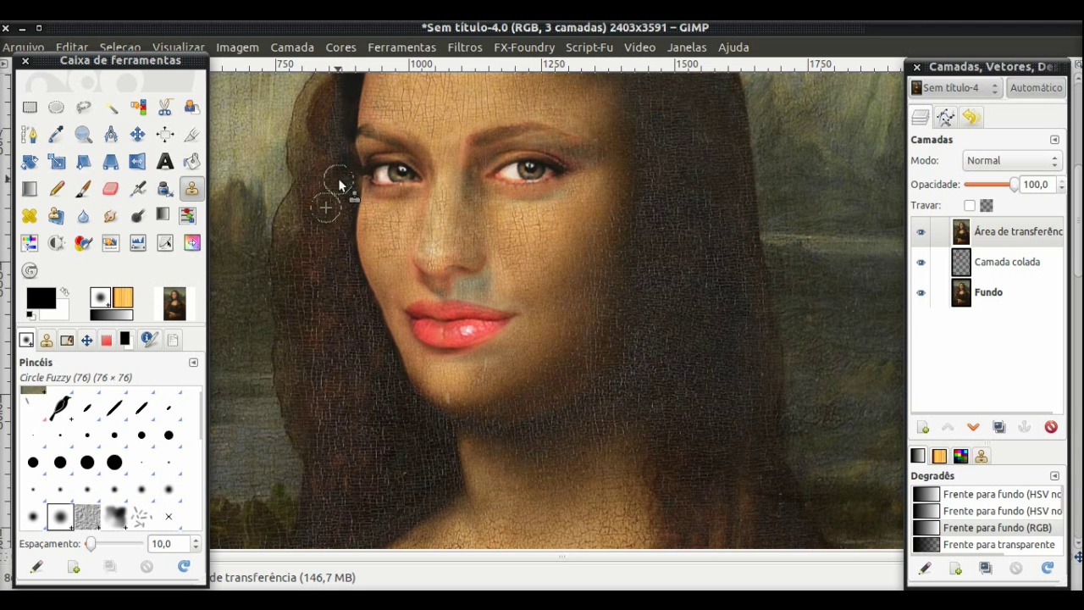
Clone hair texture from Fundo onto the top layer along the face's left edge and hairline.
left_click(87, 340)
left_click_drag(111, 421, 111, 406)
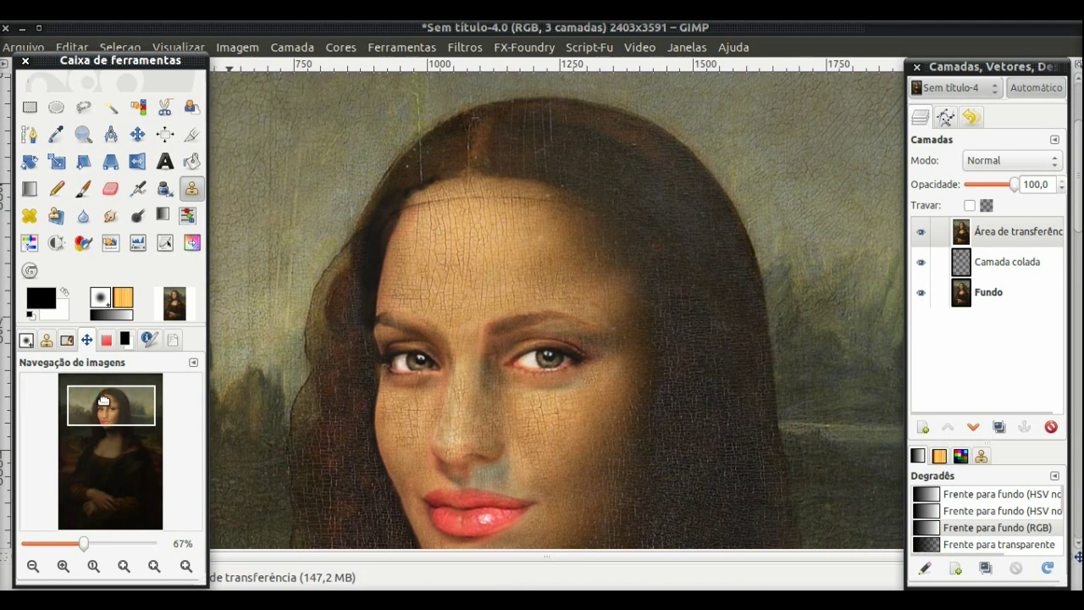
key("End")
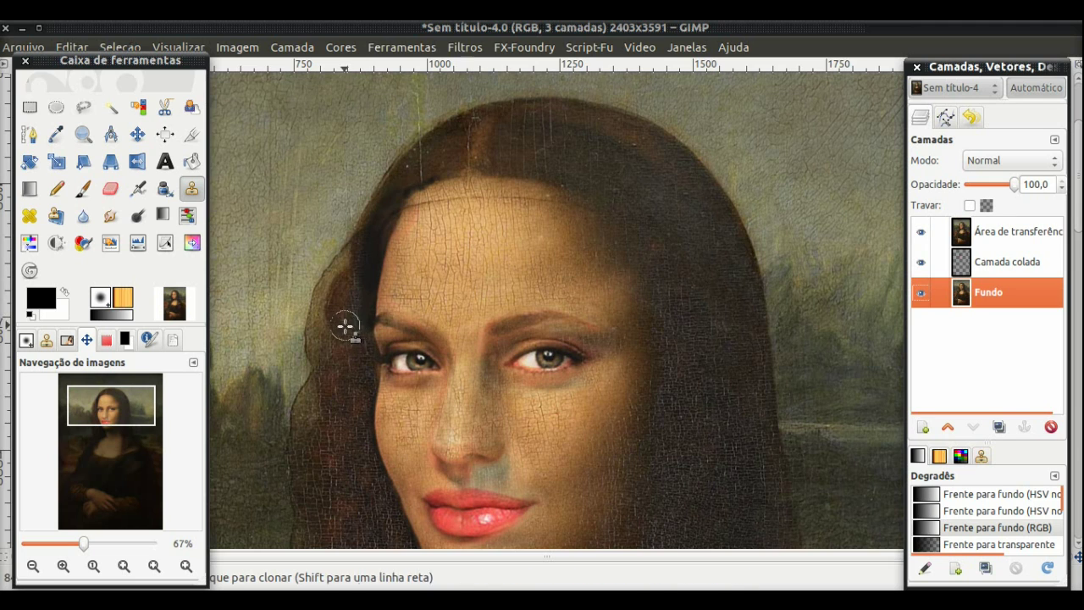
left_click(347, 328, "ctrl")
key("Home")
left_click(367, 298)
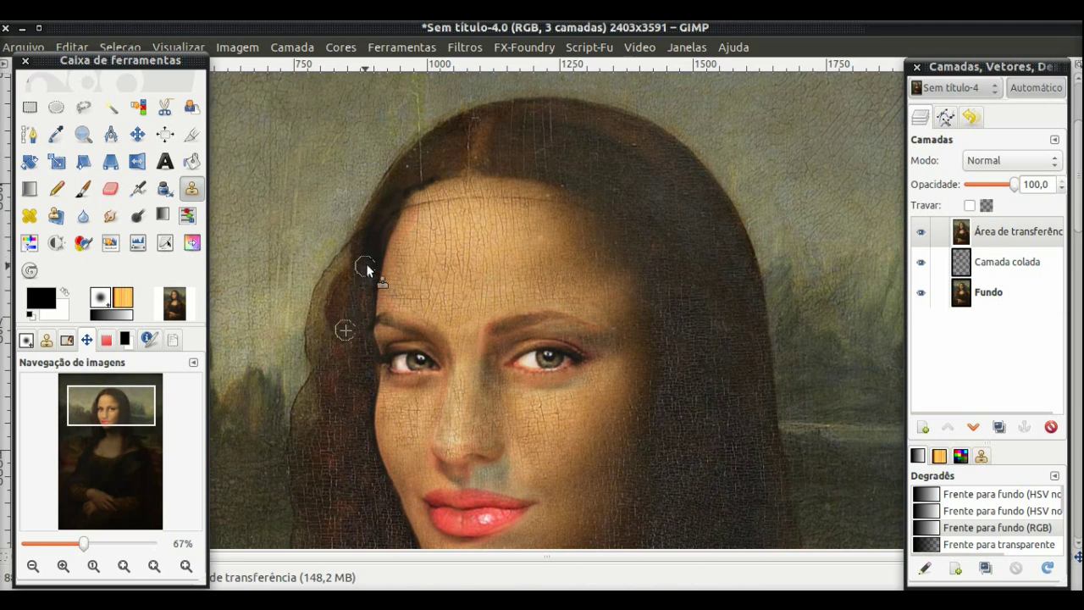
left_click(440, 161, "ctrl")
left_click(363, 285, "ctrl")
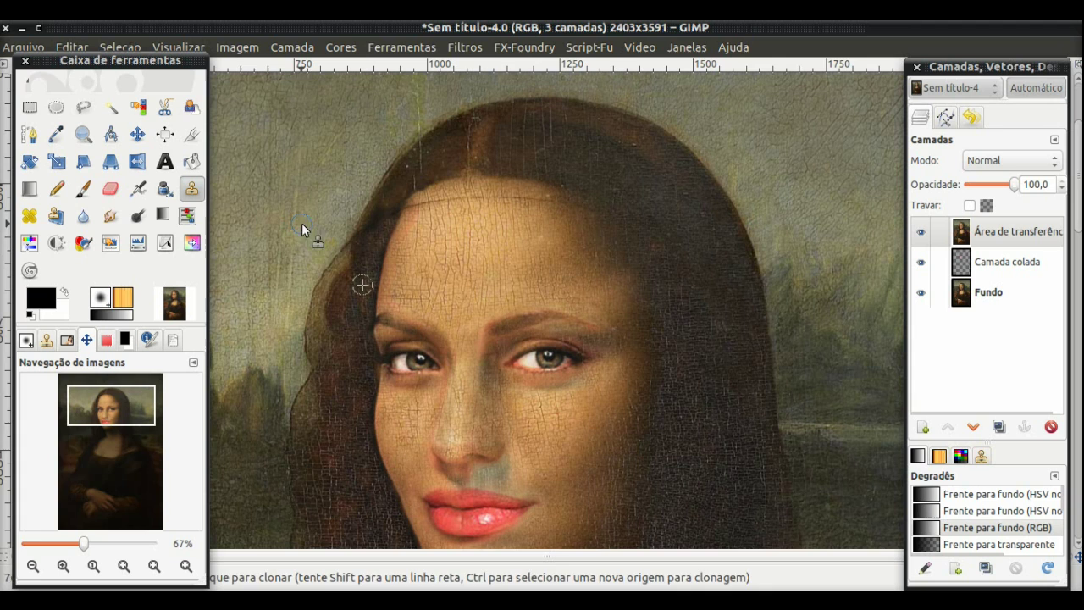
Delete the extra pasted Camada colada layer.
right_click(1006, 262)
key("Escape")
key("ctrl+h")
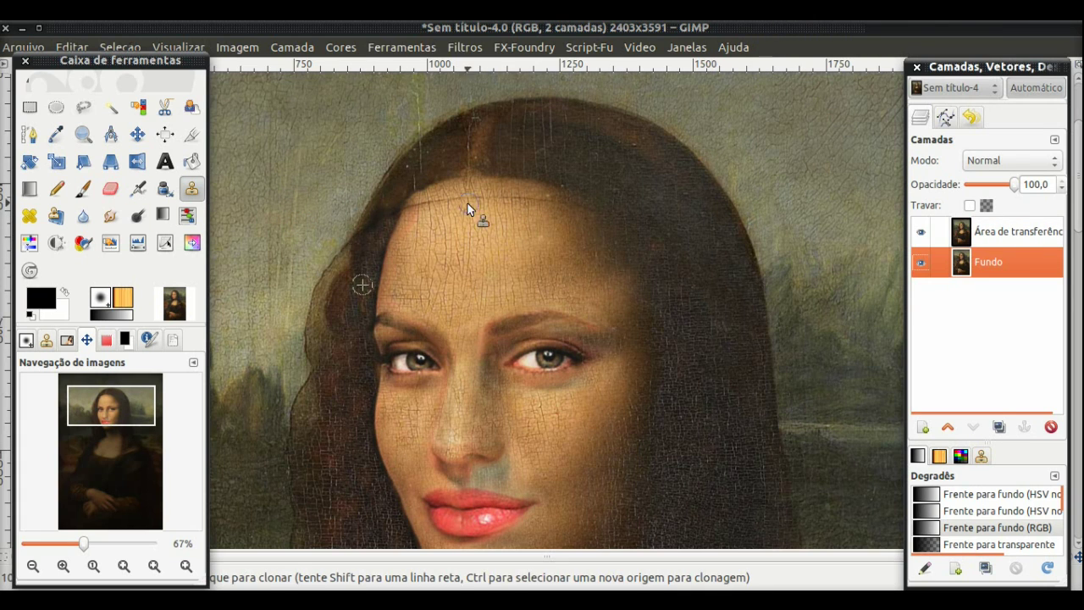
key("shift+e")
key("ctrl+z")
key("ctrl+h")
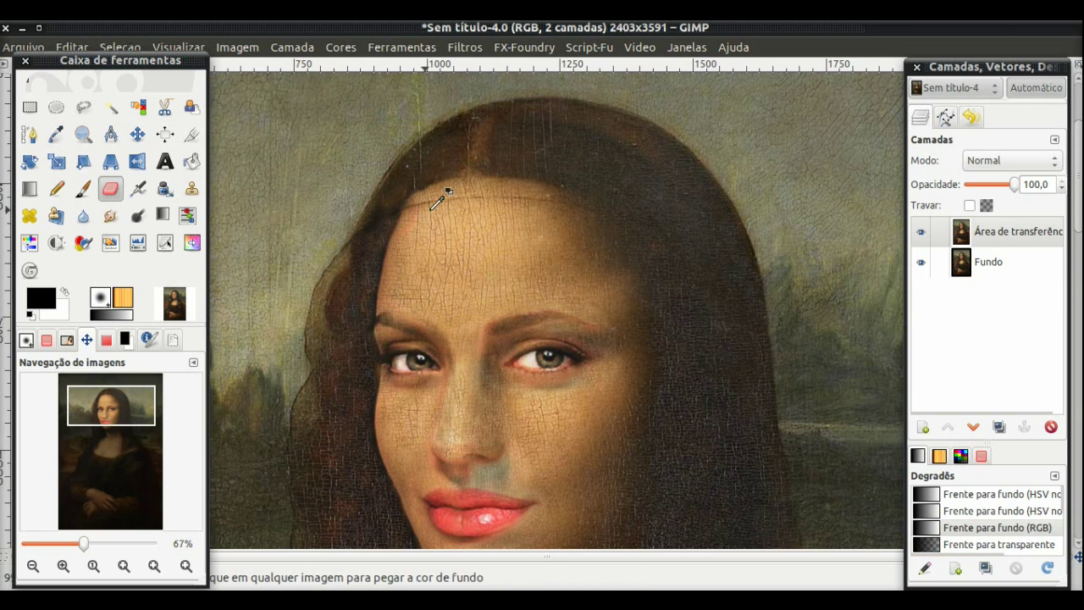
right_click(1013, 231)
right_click(484, 213)
left_click(364, 237)
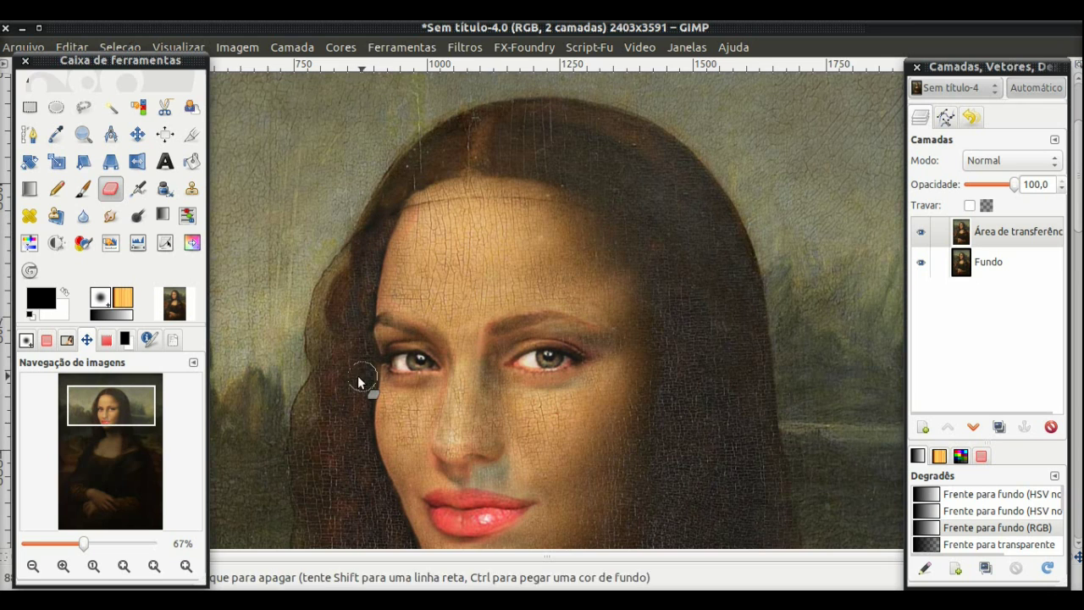
Clone hair texture over the face's left edge with the Circle Fuzzy (19) brush.
left_click(47, 341)
left_click(83, 433)
left_click(83, 298)
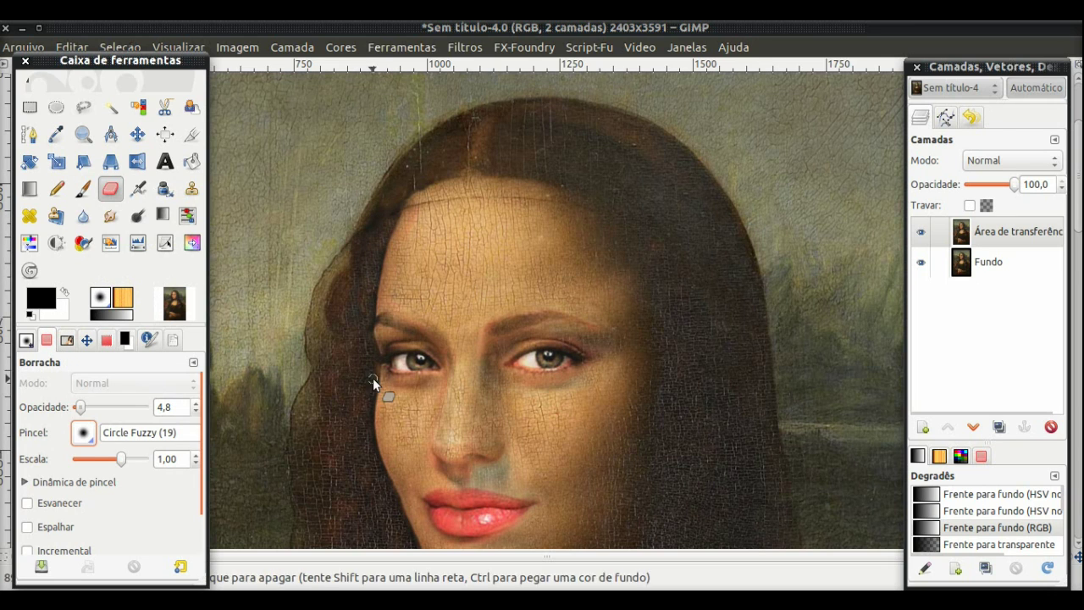
key("c")
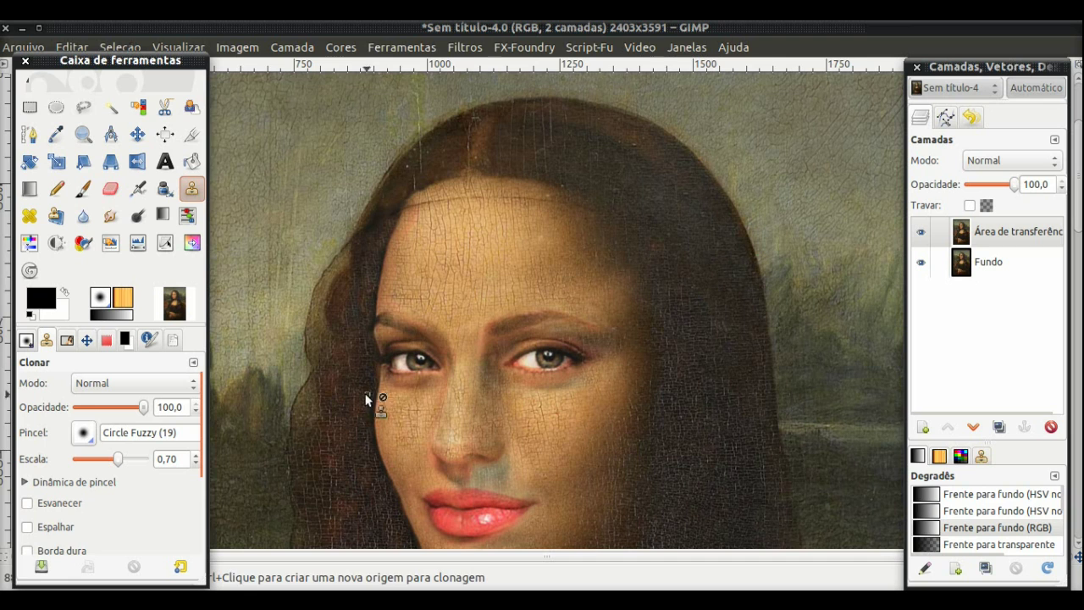
left_click(360, 385, "ctrl")
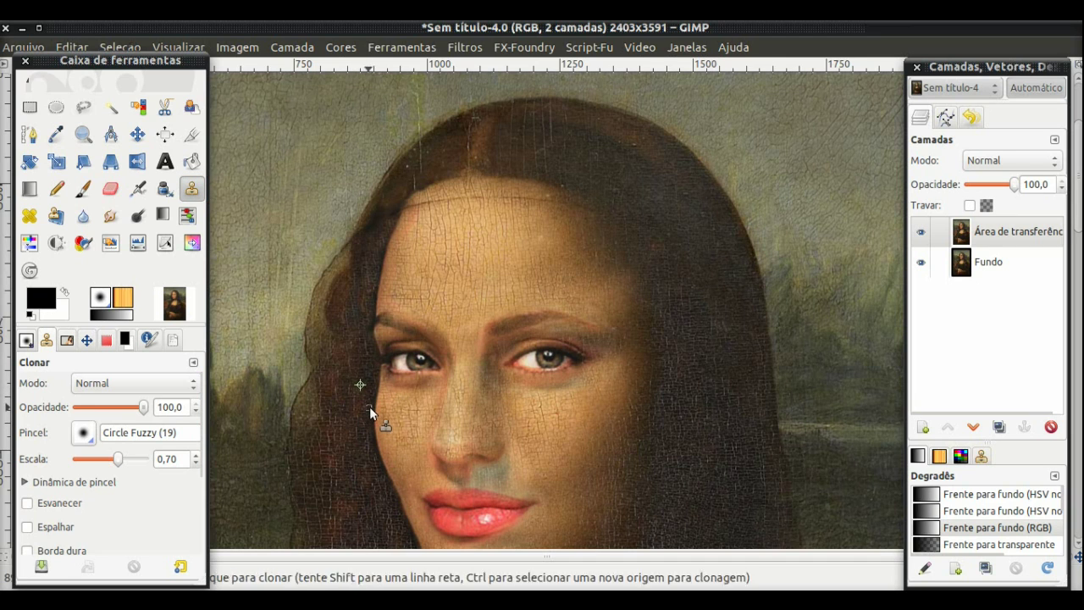
left_click(373, 453)
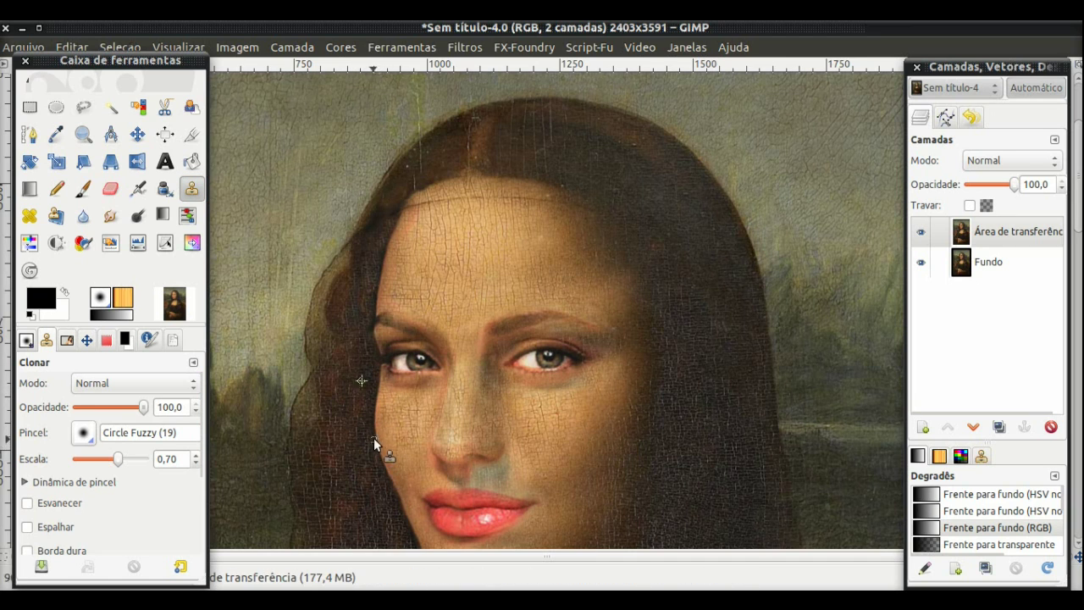
left_click(87, 339)
left_click(107, 421)
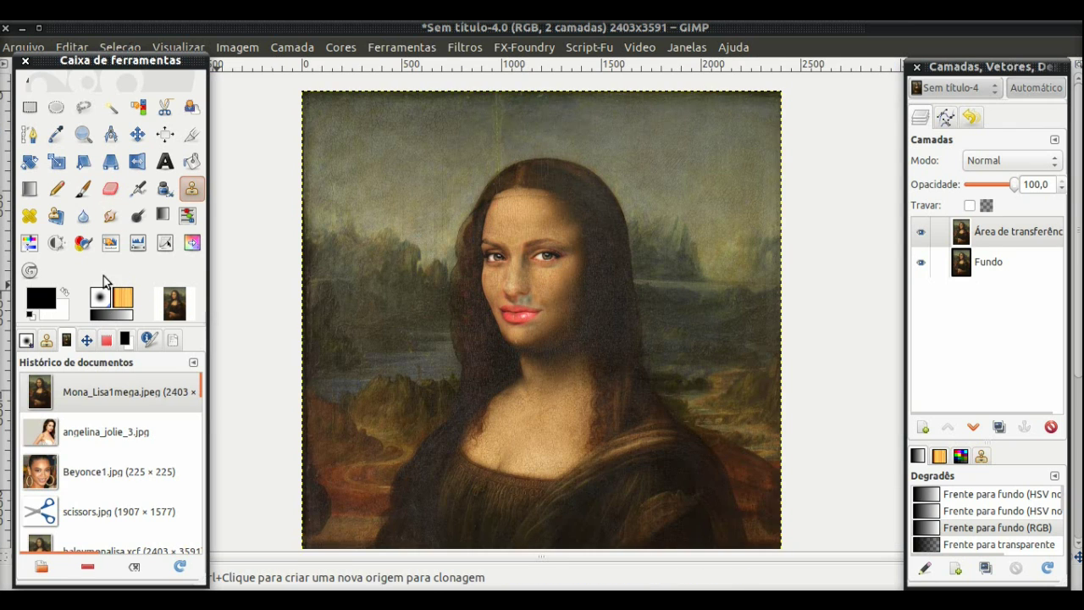
Set up cloning with the Circle Fuzzy (76) brush at about 9.6 opacity.
scroll(101, 350, "up", 1)
left_click(83, 432)
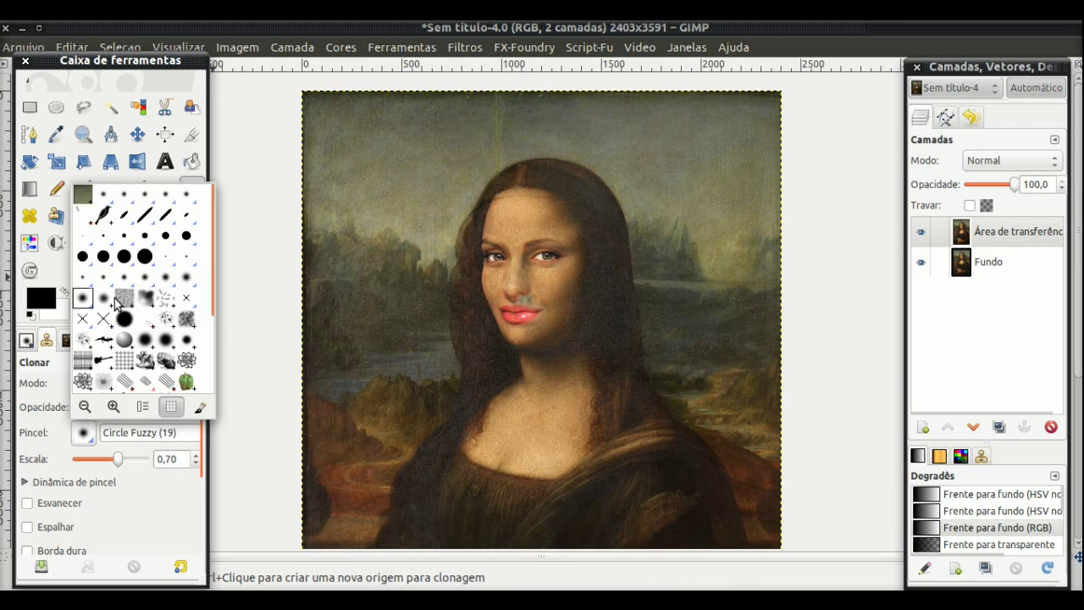
left_click(216, 424)
left_click(546, 290, "ctrl")
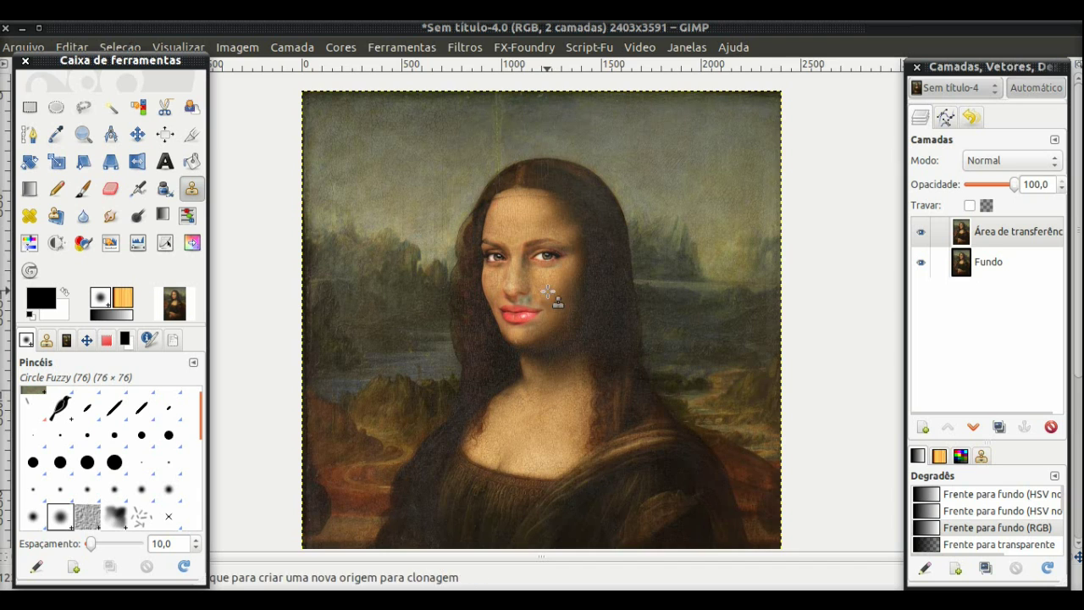
left_click(26, 340)
left_click_drag(84, 407, 82, 406)
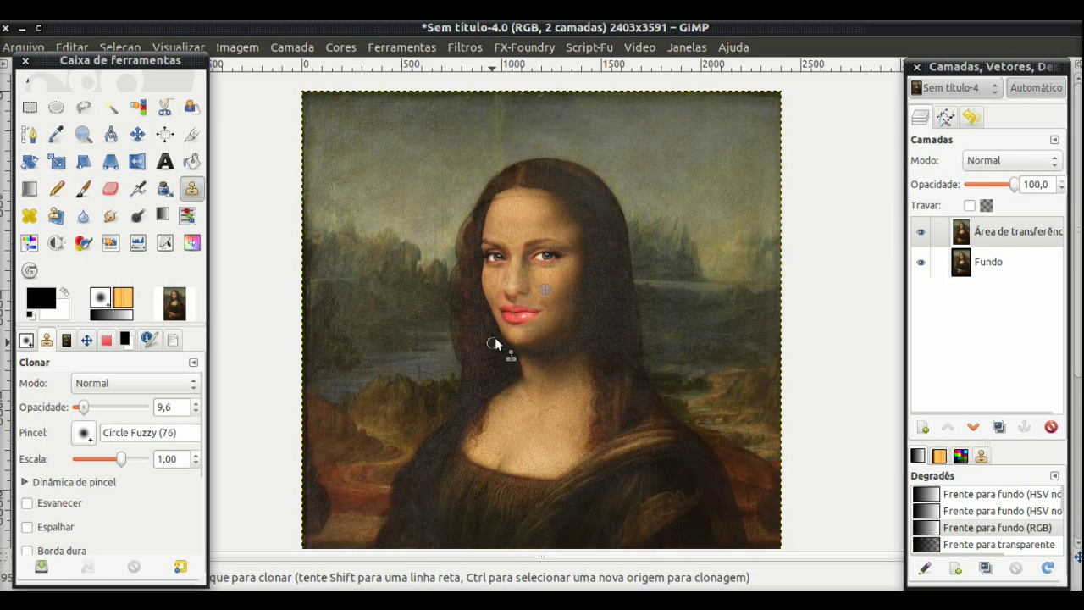
Faintly clone over the grey-blue smudges on the cheek, near the lips and around the nose.
left_click(564, 281, "ctrl")
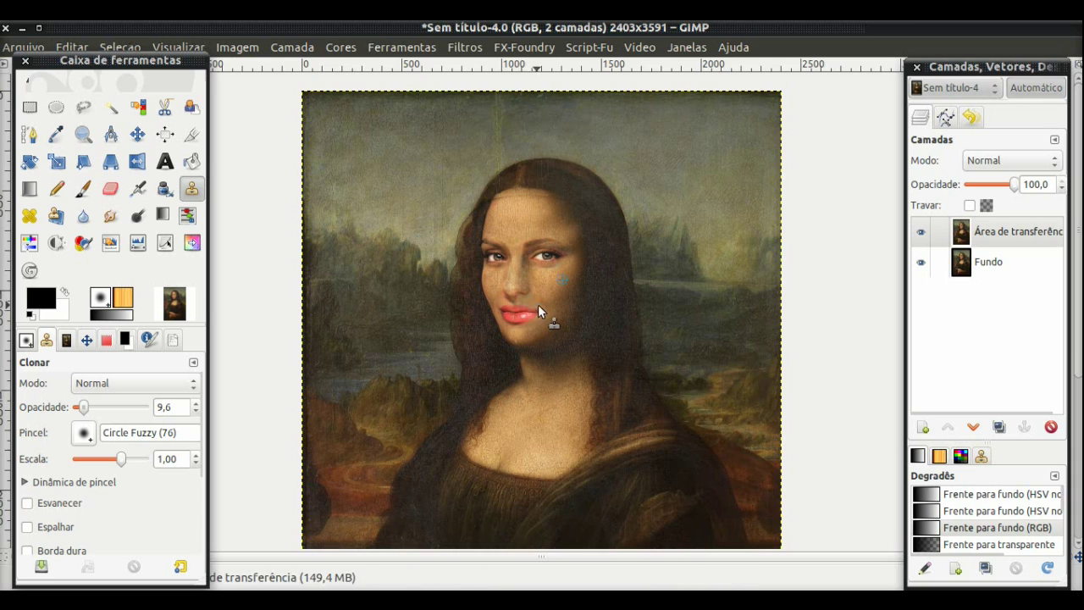
left_click_drag(538, 314, 531, 303)
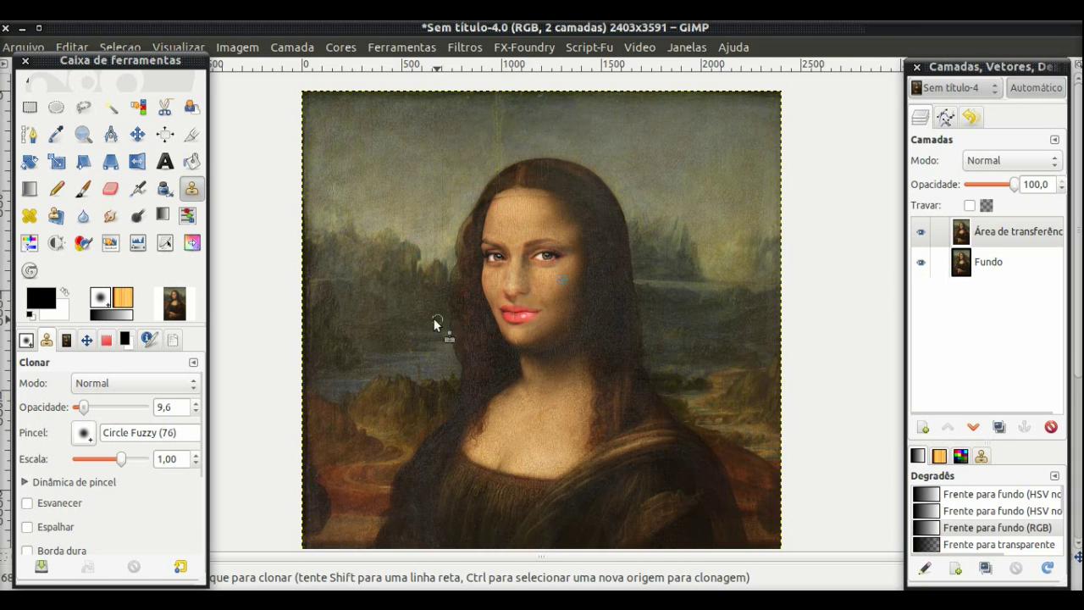
left_click_drag(571, 270, 547, 266)
left_click_drag(529, 262, 525, 256)
left_click(514, 234, "ctrl")
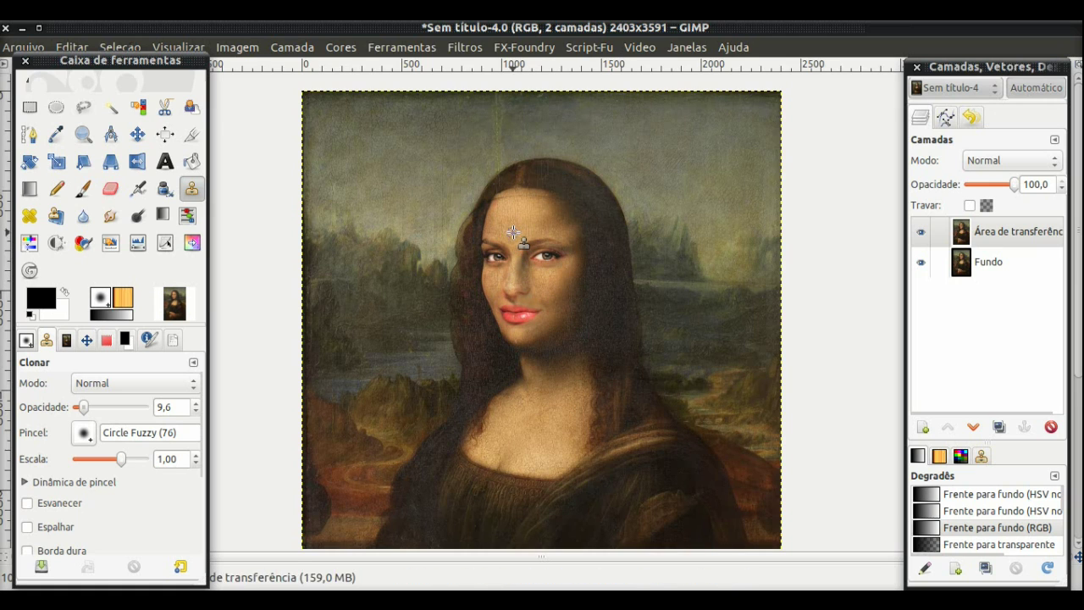
left_click(508, 286)
left_click(506, 297)
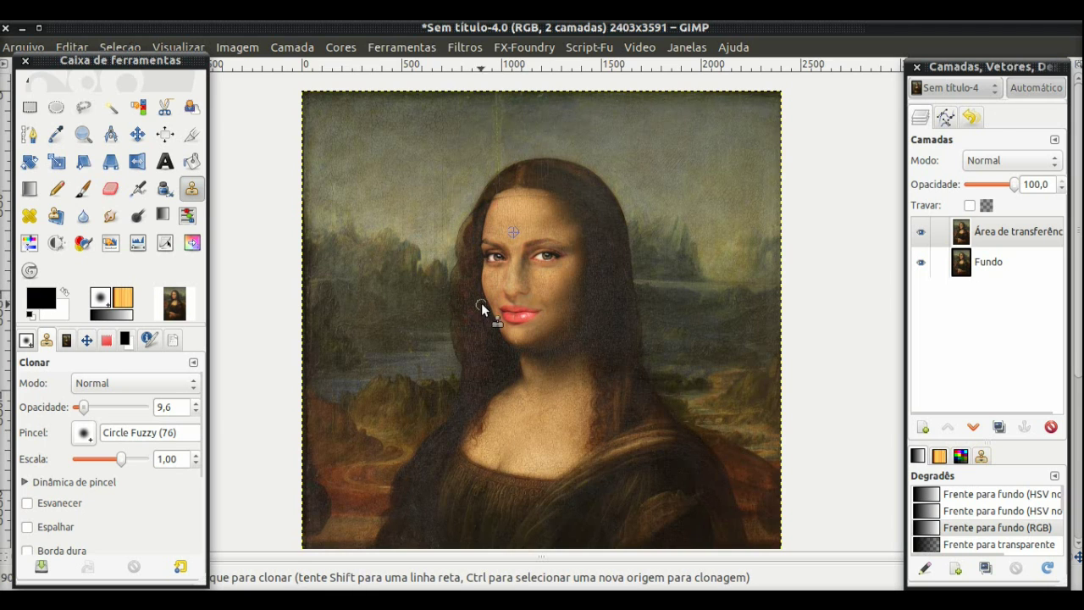
Select an oval around the face and make near-white the foreground colour.
key("e")
left_click_drag(471, 183, 603, 369)
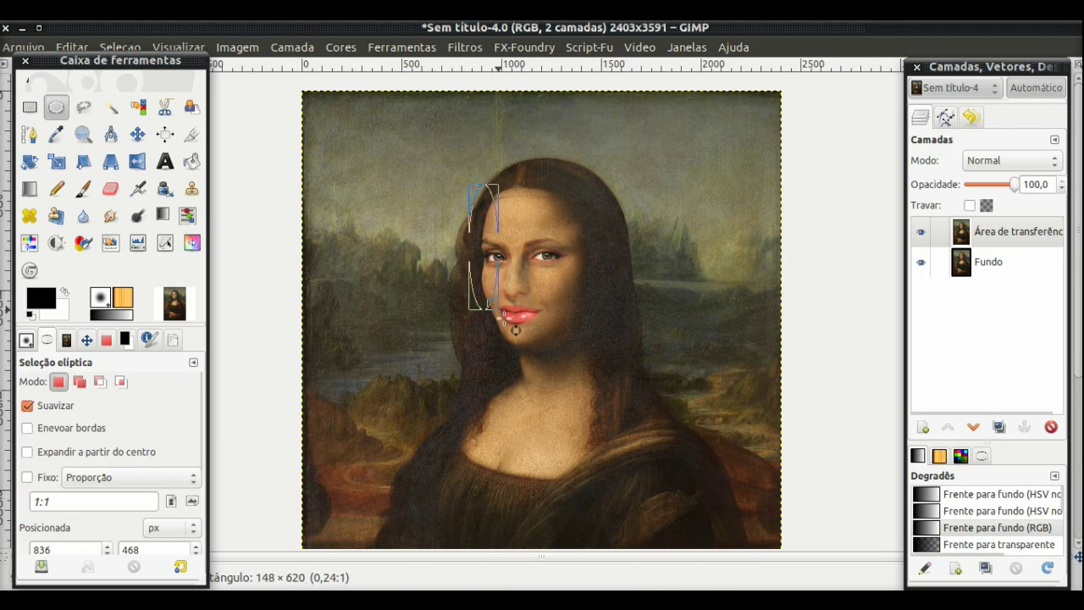
key("shift+b")
left_click(41, 298)
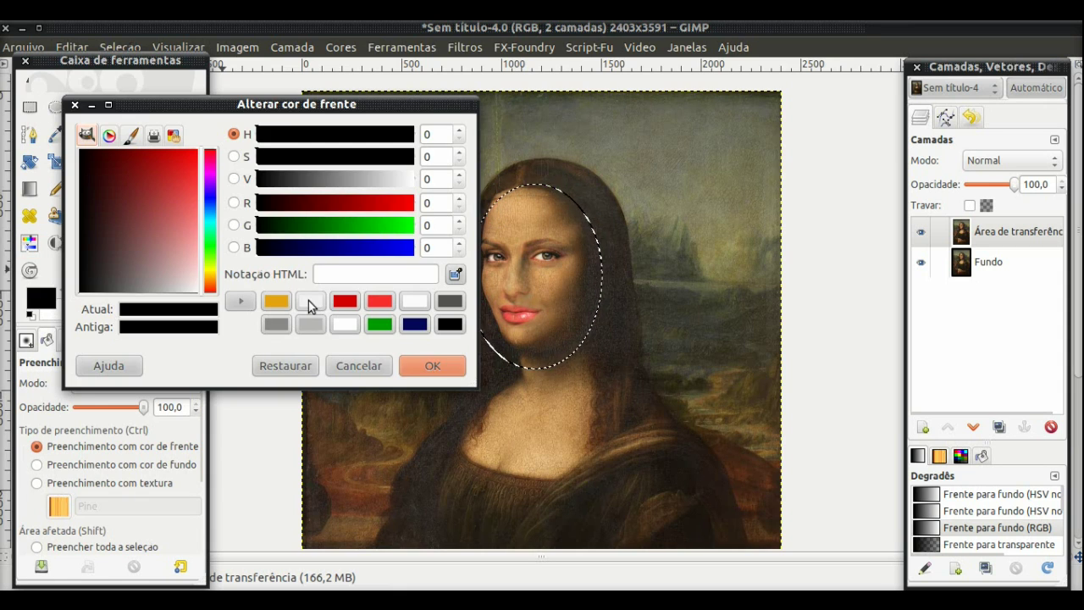
left_click(83, 152)
left_click(431, 365)
Fill the face oval white on a new layer at 17.5 opacity in Soft Light mode.
key("ctrl+shift+n")
key("Return")
left_click(528, 283)
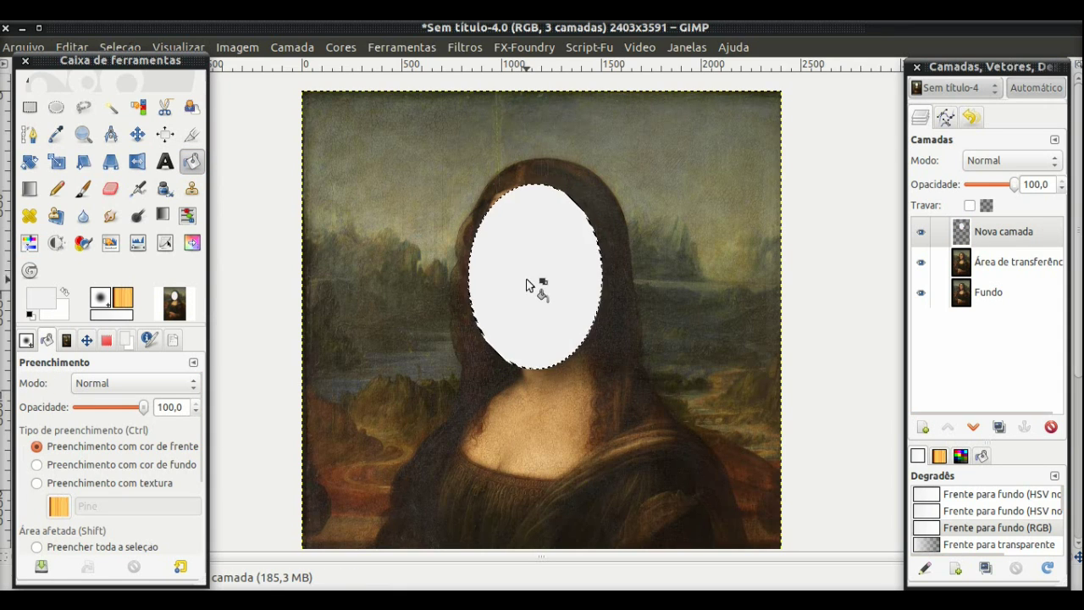
left_click_drag(1012, 185, 979, 188)
scroll(983, 163, "up", 2)
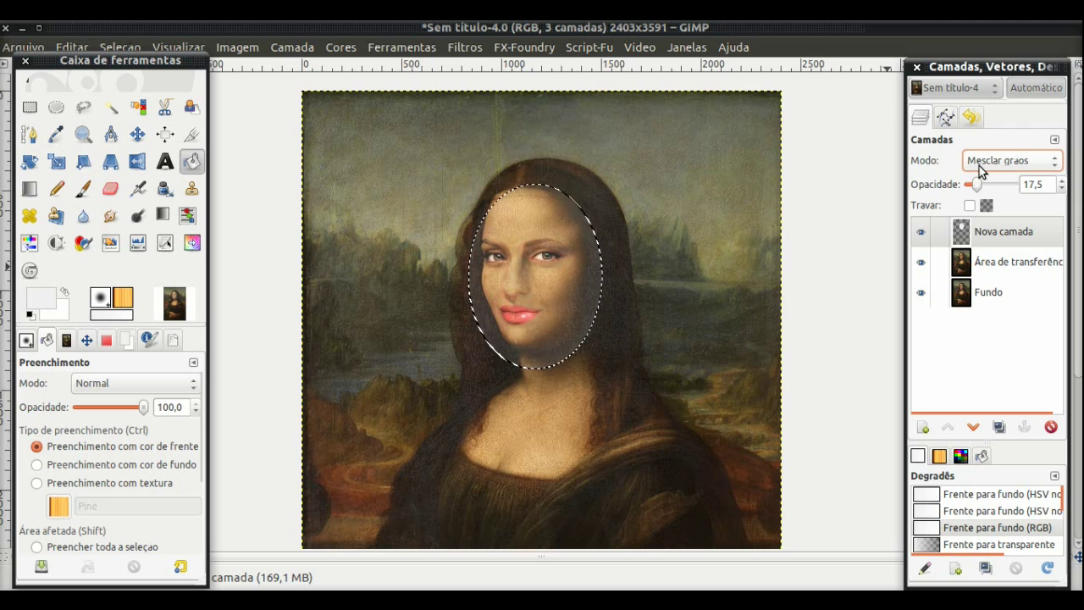
left_click(921, 232)
left_click(920, 232)
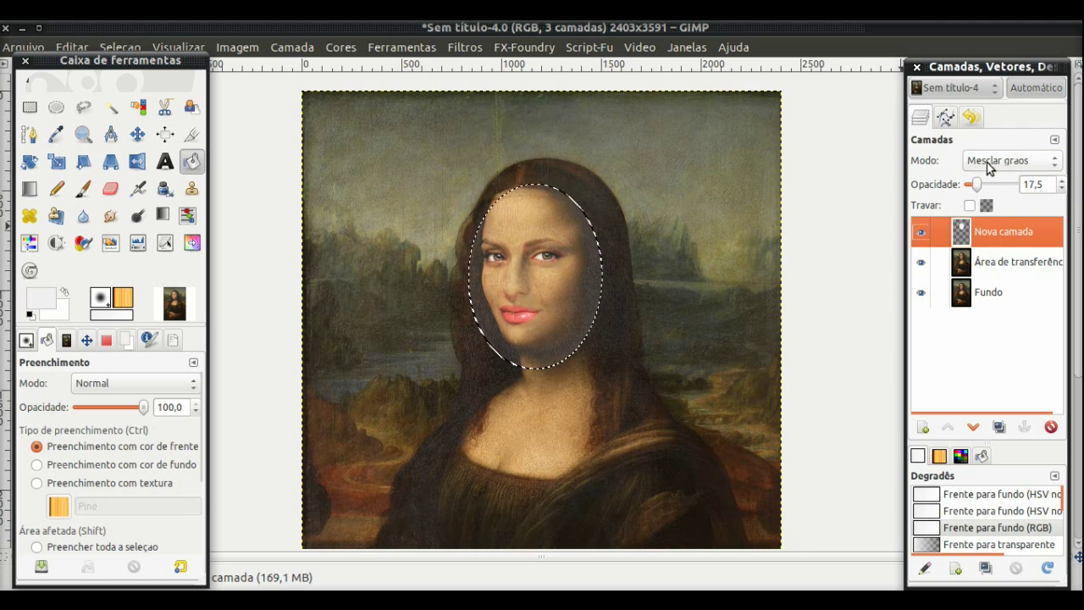
Clear the face selection and copy the visible image.
scroll(975, 162, "up", 2)
left_click(56, 106)
left_click(274, 217)
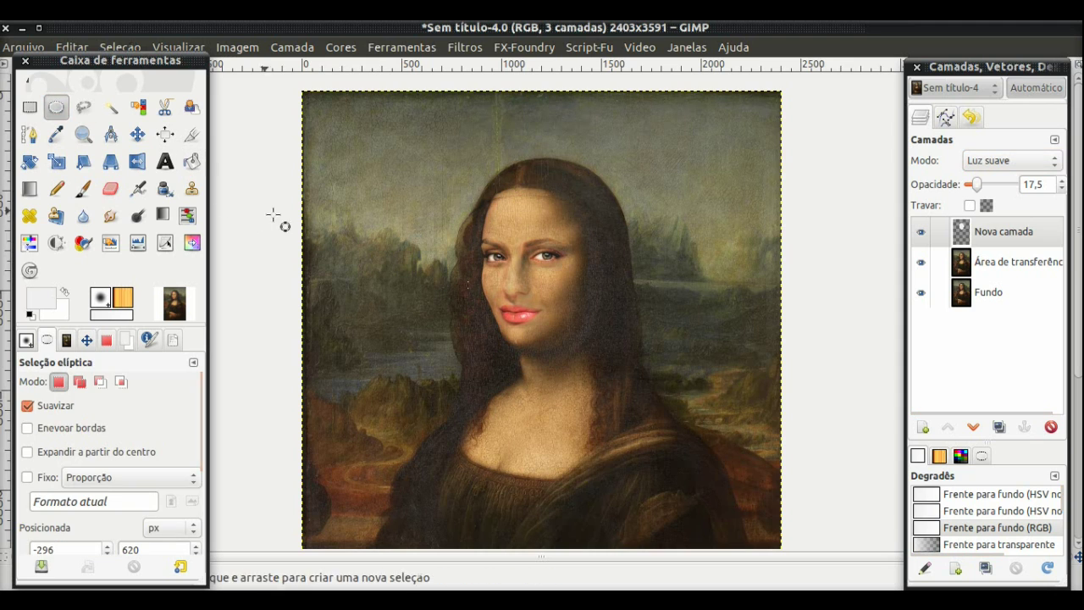
left_click(110, 188)
key("greater")
key("greater")
key("greater")
key("greater")
key("greater")
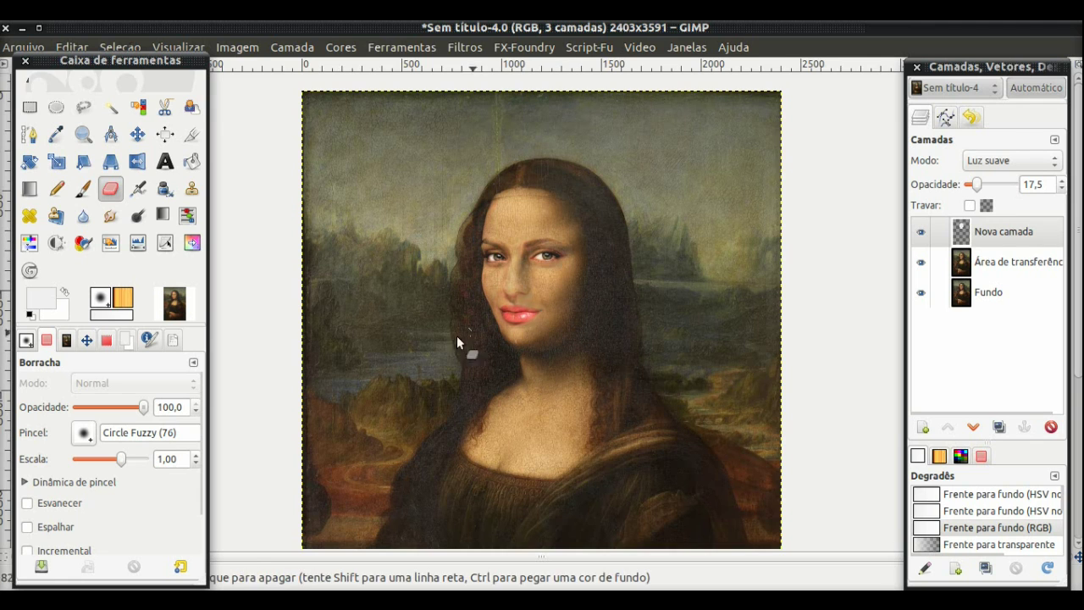
left_click(72, 46)
left_click(106, 184)
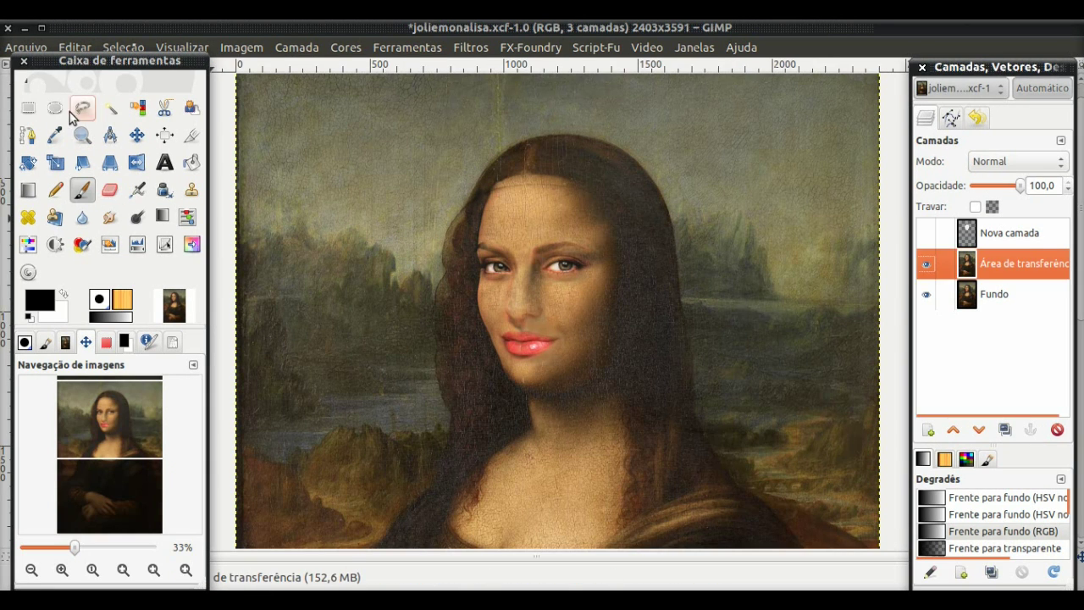
Paste the copied image over a band around the eyes as its own layer.
key("r")
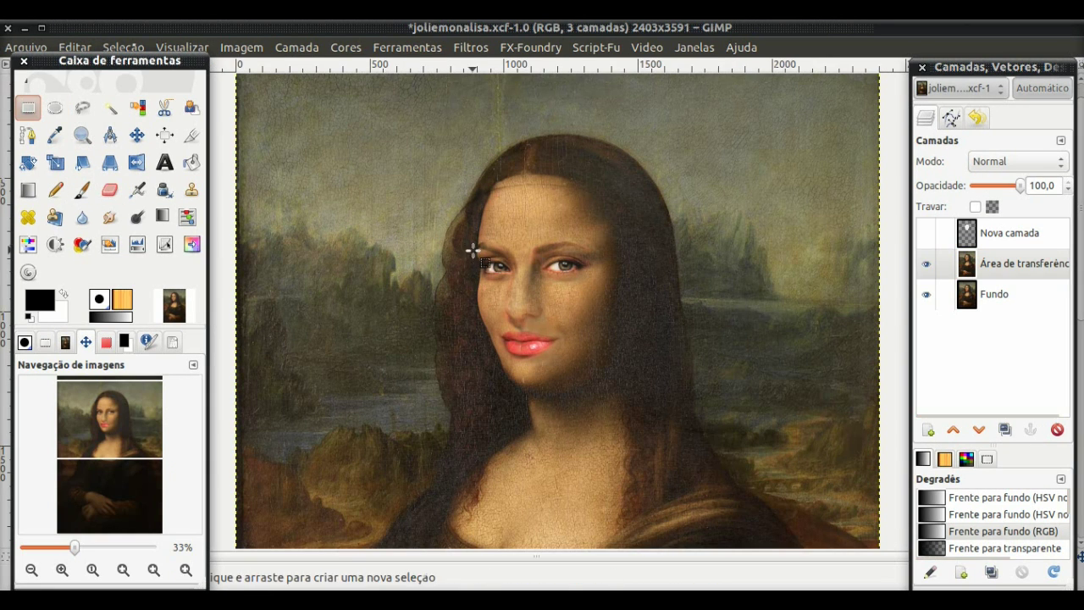
left_click_drag(465, 248, 595, 280)
key("ctrl+v")
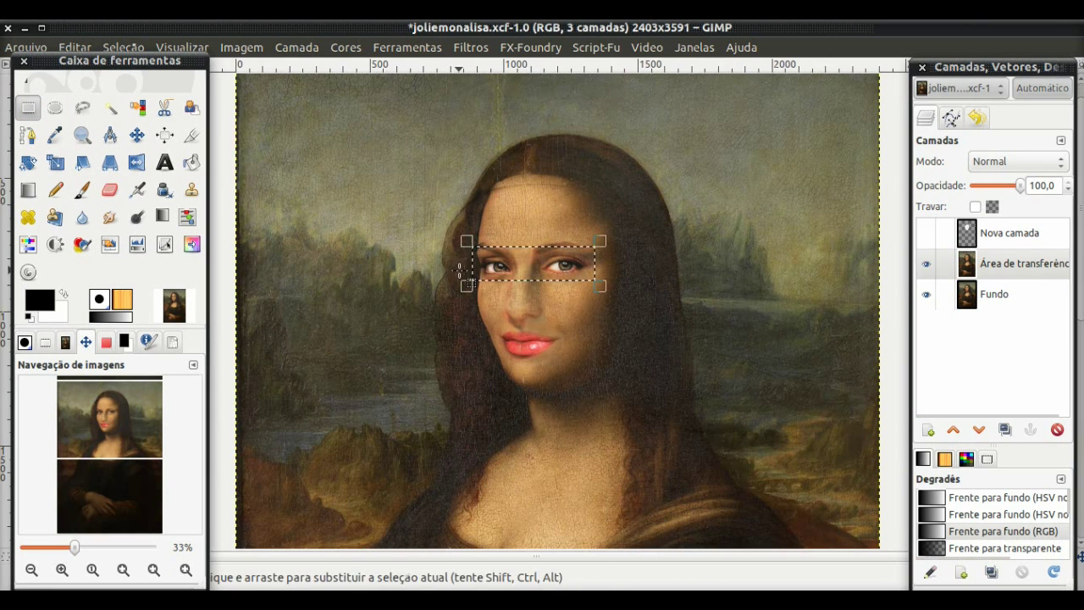
key("shift+ctrl+n")
left_click(926, 263)
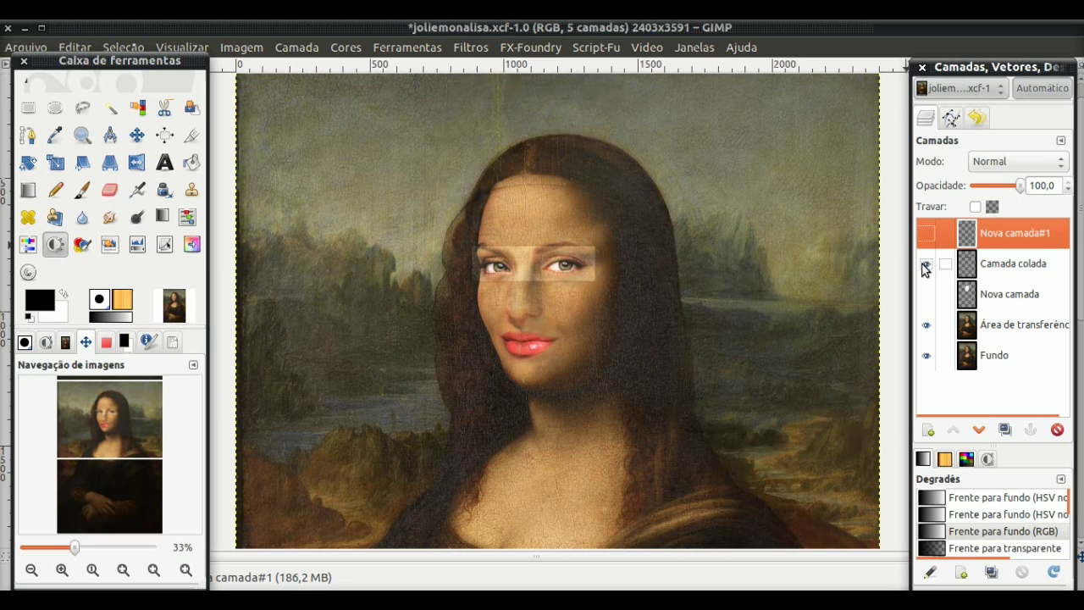
left_click(1013, 264)
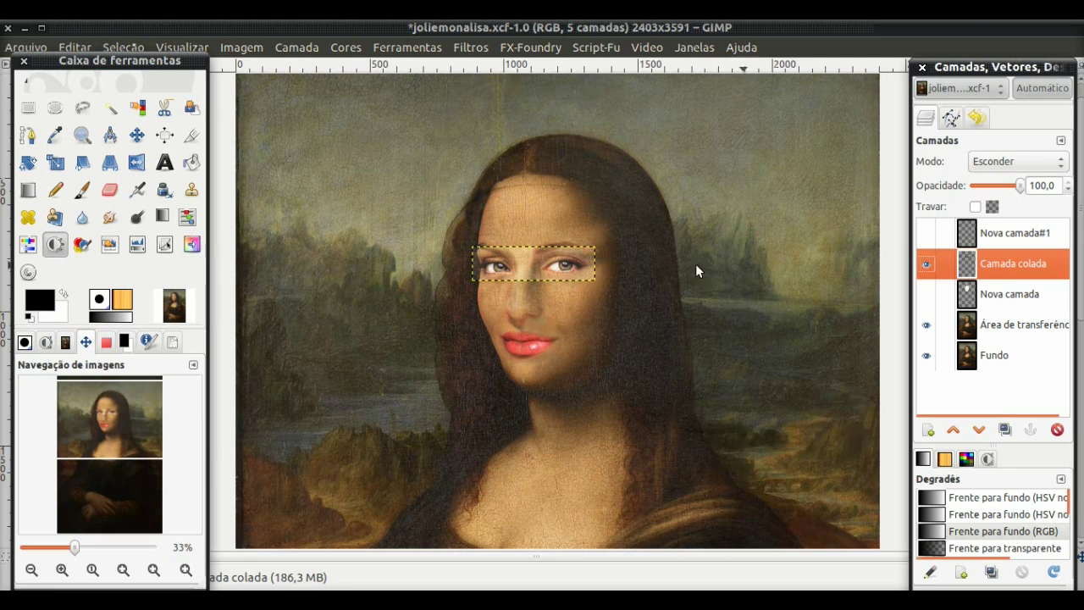
Dim the pasted eyes' brightness and desaturate them to -41.
left_click(696, 264)
mouse_move(248, 331)
left_mouse_down()
mouse_move(248, 358)
mouse_move(235, 360)
mouse_move(259, 332)
left_mouse_up()
left_click(330, 439)
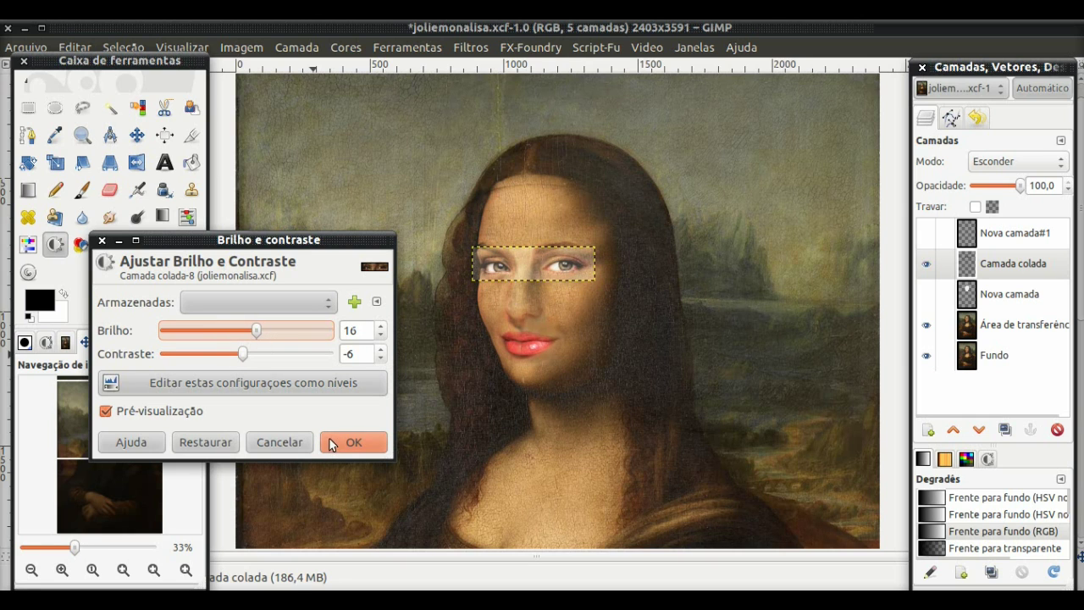
left_click(82, 245)
left_click(257, 471)
left_click(28, 245)
mouse_move(260, 492)
left_mouse_down()
mouse_move(224, 491)
mouse_move(227, 467)
mouse_move(184, 465)
mouse_move(196, 464)
left_mouse_up()
left_click(369, 573)
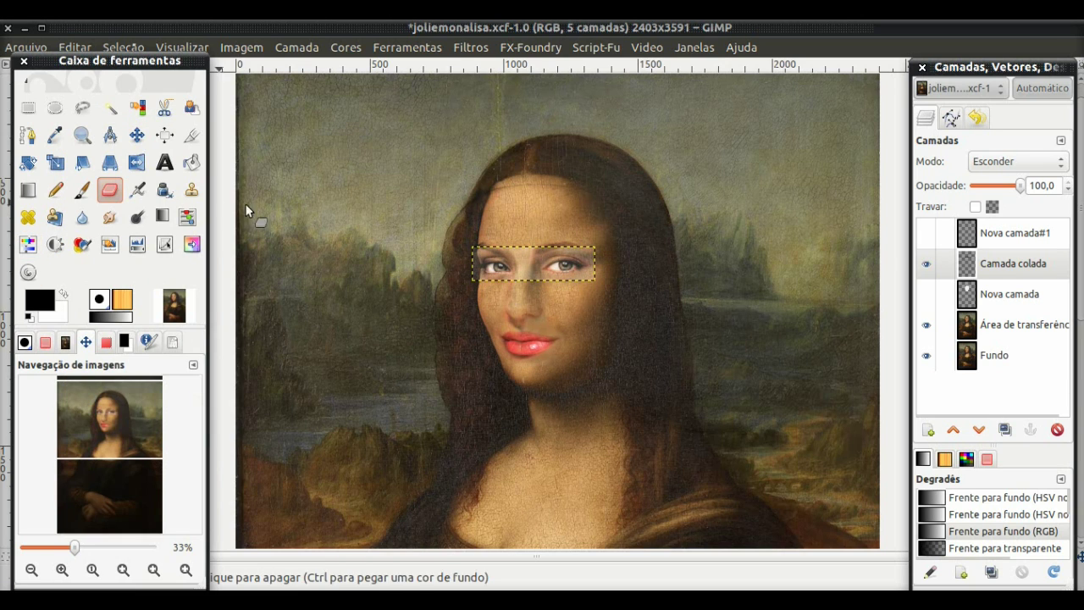
Add a layer mask to the eyes layer and blend its edges between the brows and left eye.
right_click(995, 263)
left_click(877, 213)
left_click(636, 441)
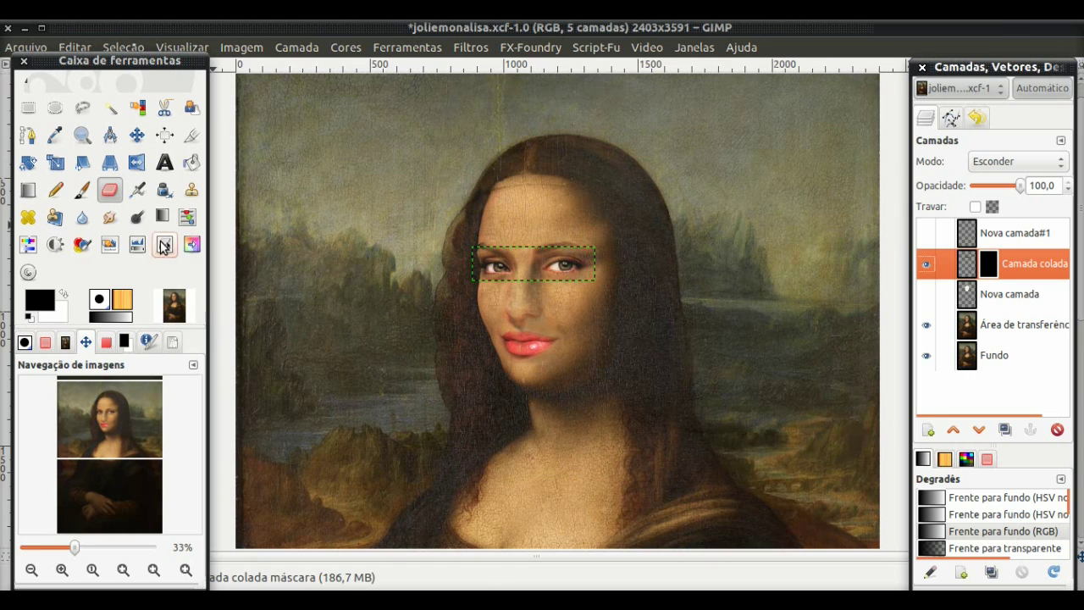
left_click_drag(538, 249, 575, 254)
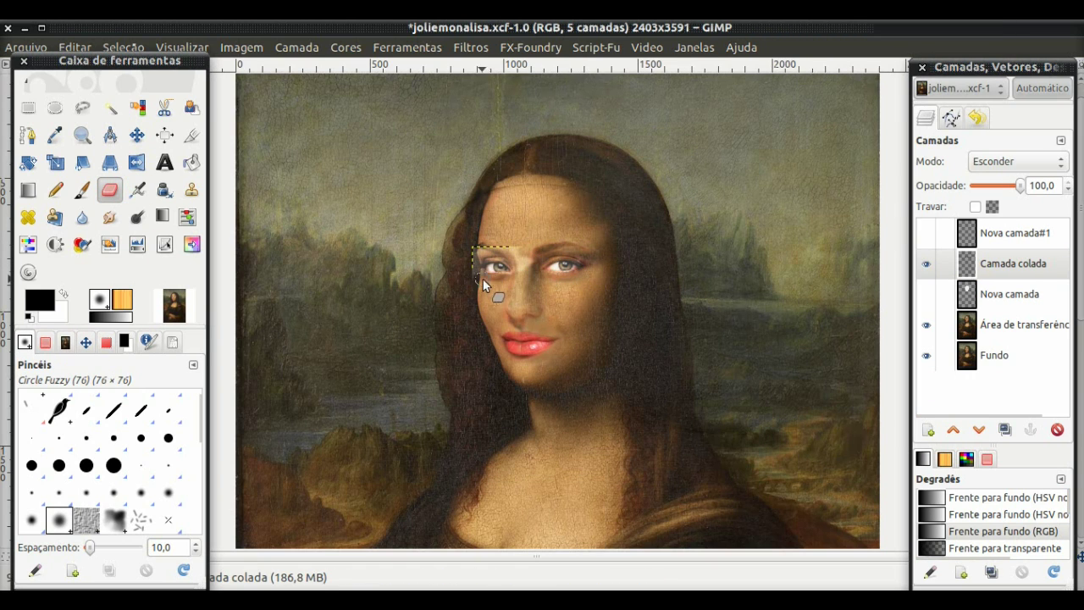
left_click_drag(480, 262, 524, 259)
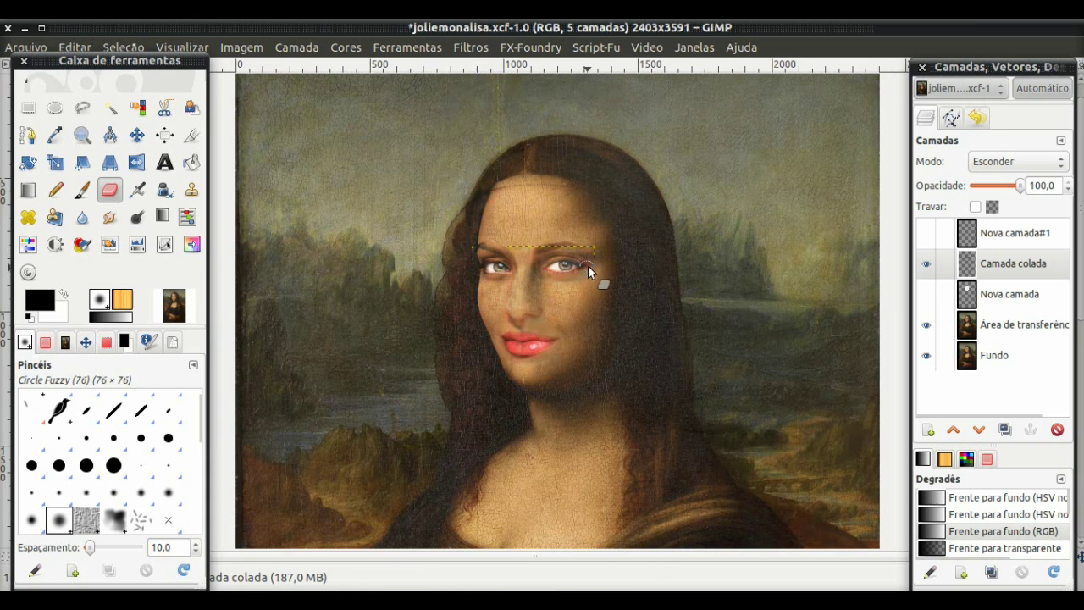
Darken the eyes by pulling the Curves value curve down.
key("alt+c")
left_click_drag(333, 285, 285, 472)
mouse_move(356, 389)
left_mouse_down()
mouse_move(394, 353)
mouse_move(362, 460)
left_mouse_up()
left_click(432, 579)
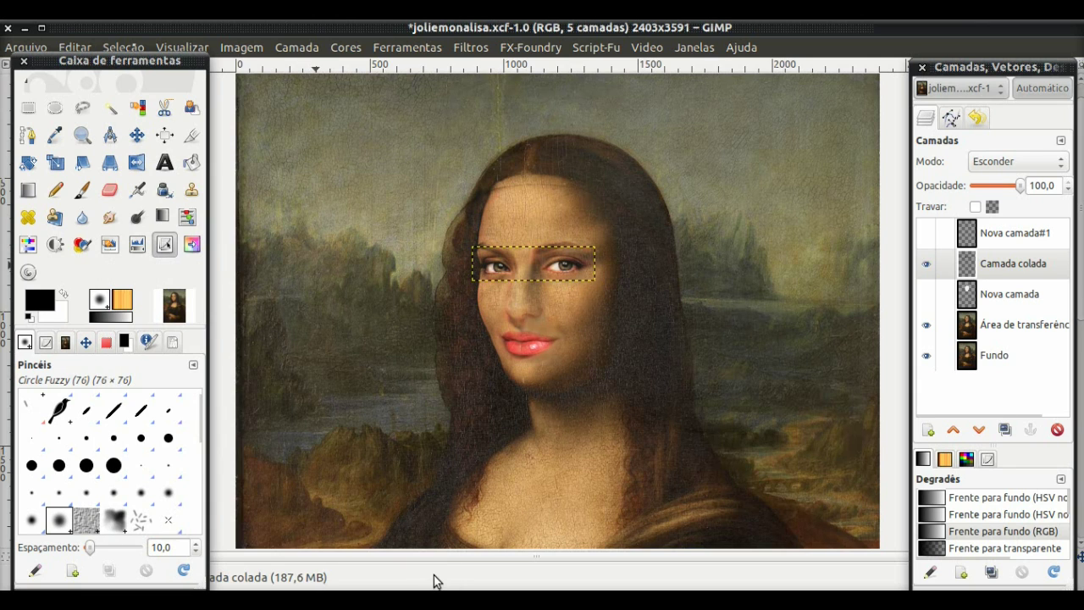
left_click(971, 326)
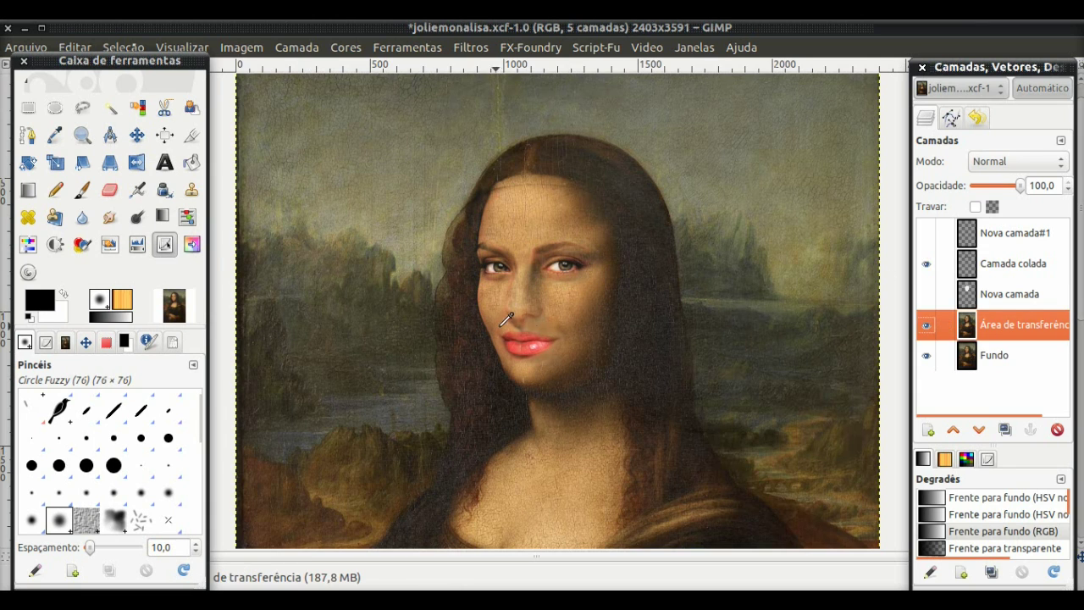
Copy a rectangle around the lips and paste it as a new layer.
key("r")
left_click_drag(489, 326, 569, 365)
key("ctrl+c")
key("ctrl+v")
key("ctrl+shift+n")
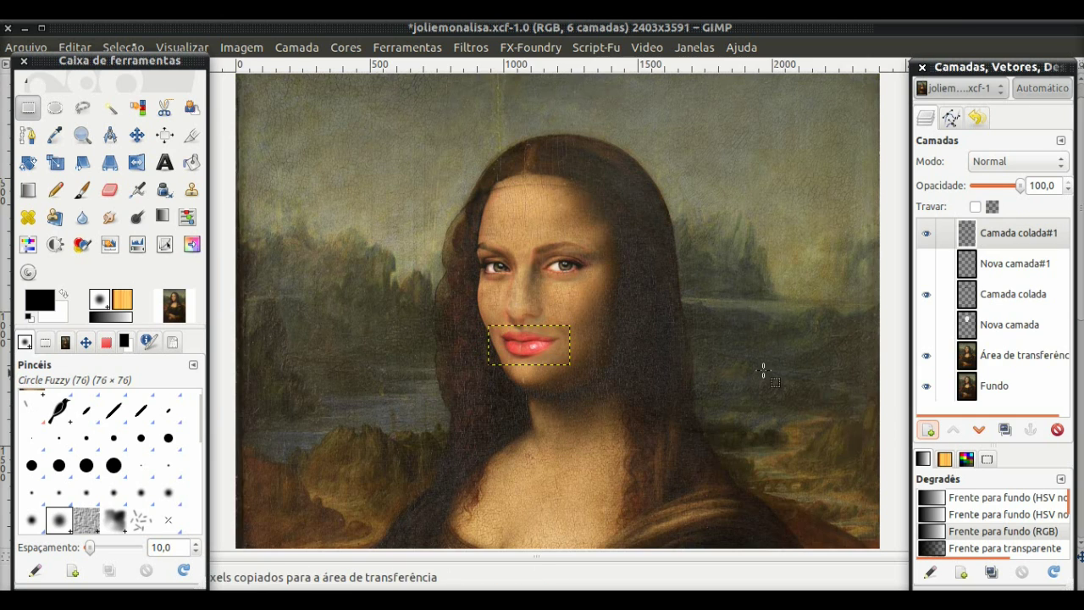
key("shift+ctrl+j")
key("ctrl+v")
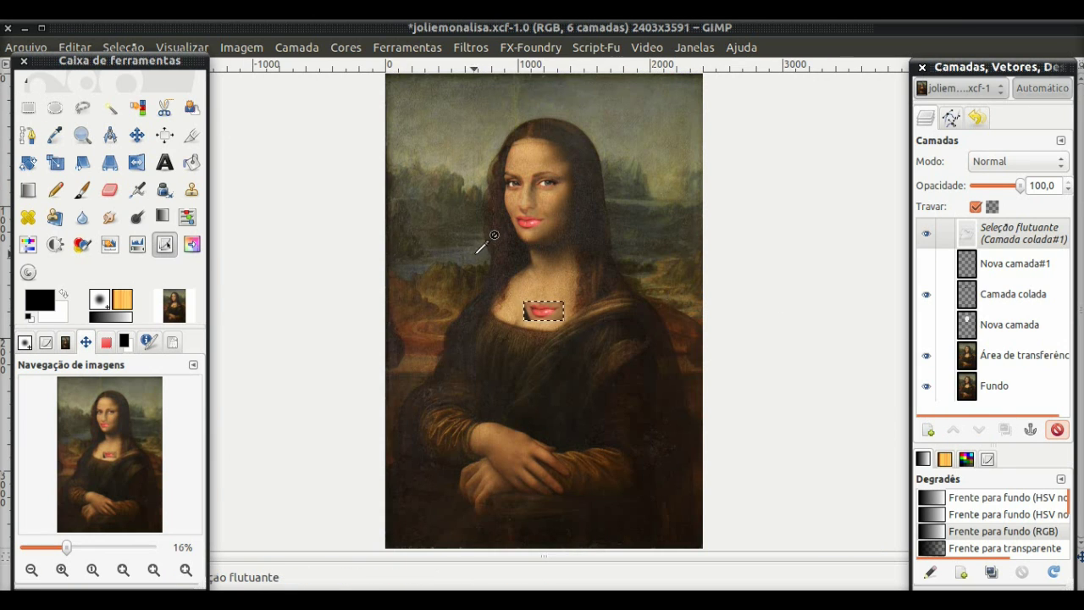
left_click(928, 429)
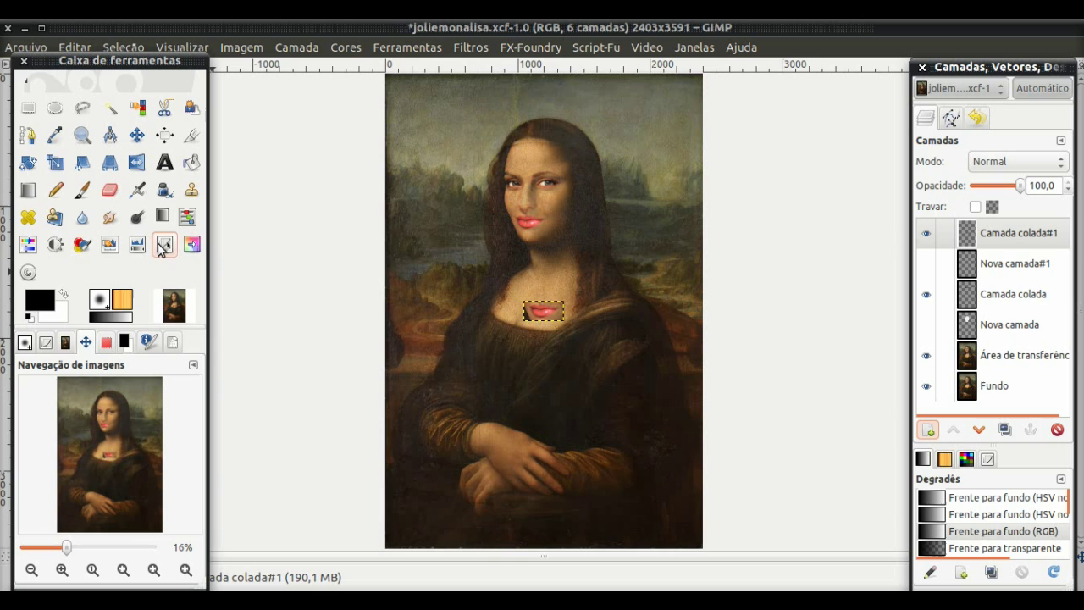
Reshape the pasted lips with the IWarp distortion using a larger brush radius.
right_click(539, 307)
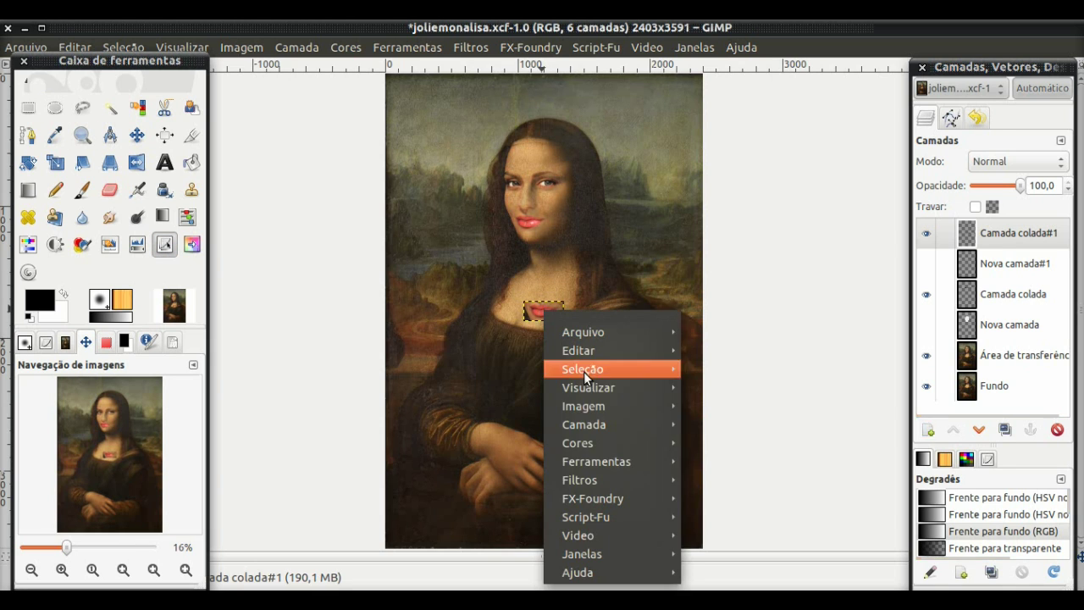
left_click(643, 254)
left_click_drag(696, 251, 707, 253)
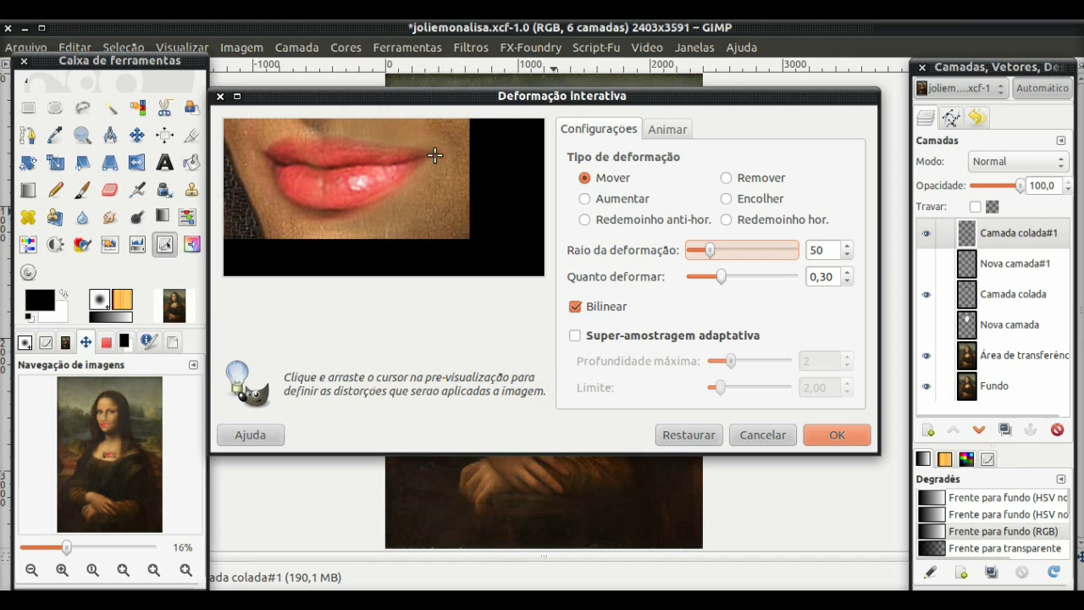
left_click(837, 435)
Move the lips layer onto the mouth and restore it to full opacity.
key("m")
left_click_drag(1020, 185, 1003, 185)
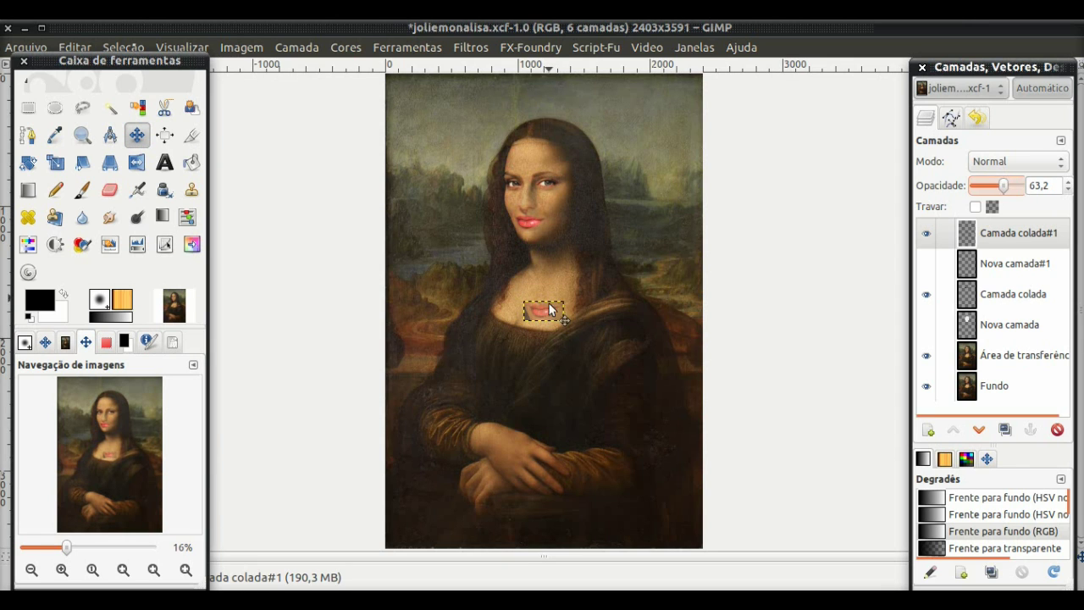
left_click_drag(526, 343, 511, 253)
left_click(62, 569)
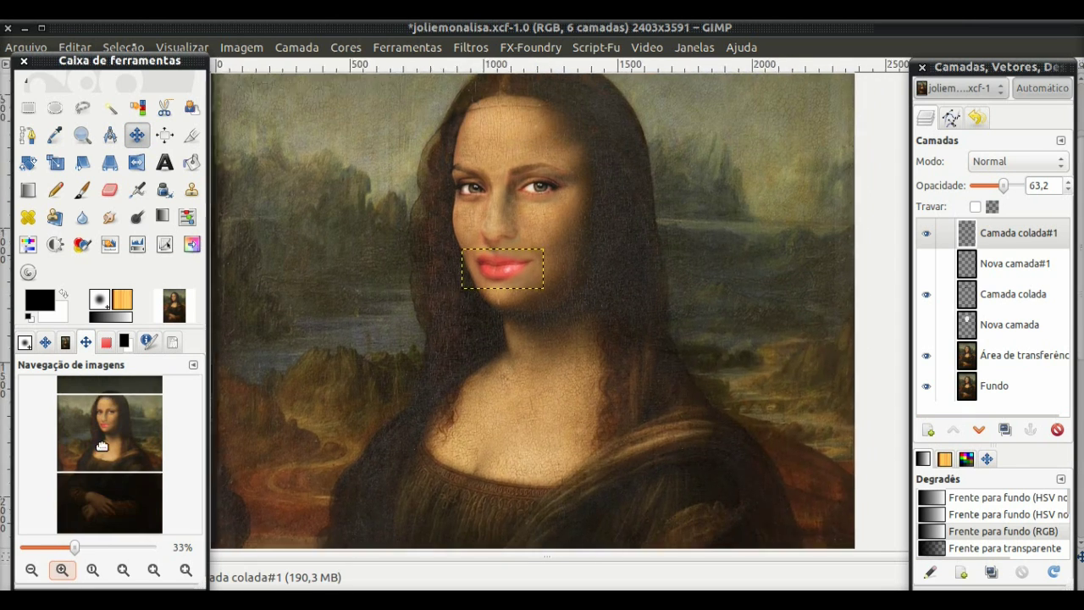
key("Left")
key("Left")
key("Left")
key("Up")
key("Up")
key("Up")
left_click(1022, 185)
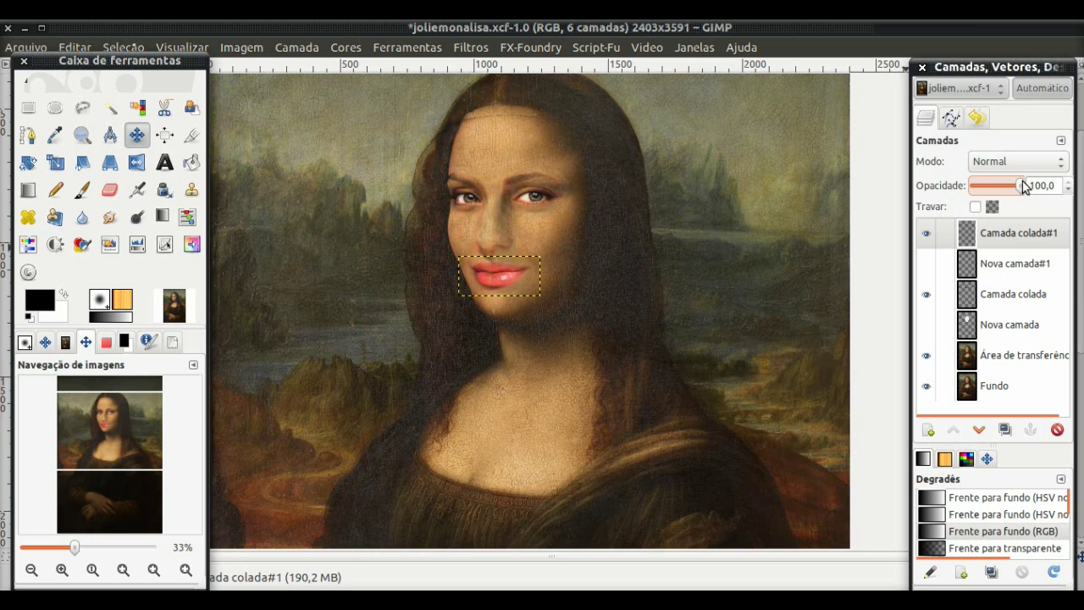
left_click(976, 186)
left_click_drag(971, 188, 1023, 186)
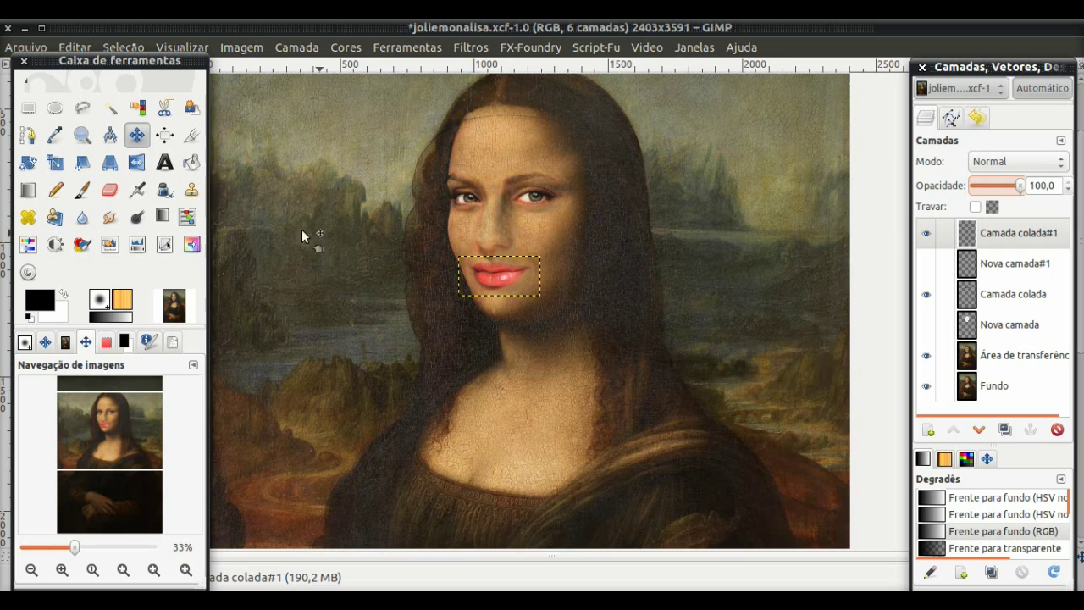
Desaturate the lips layer to -41 in Hue-Saturation.
left_click(92, 248)
key("Escape")
left_click(28, 245)
left_click_drag(268, 491, 234, 498)
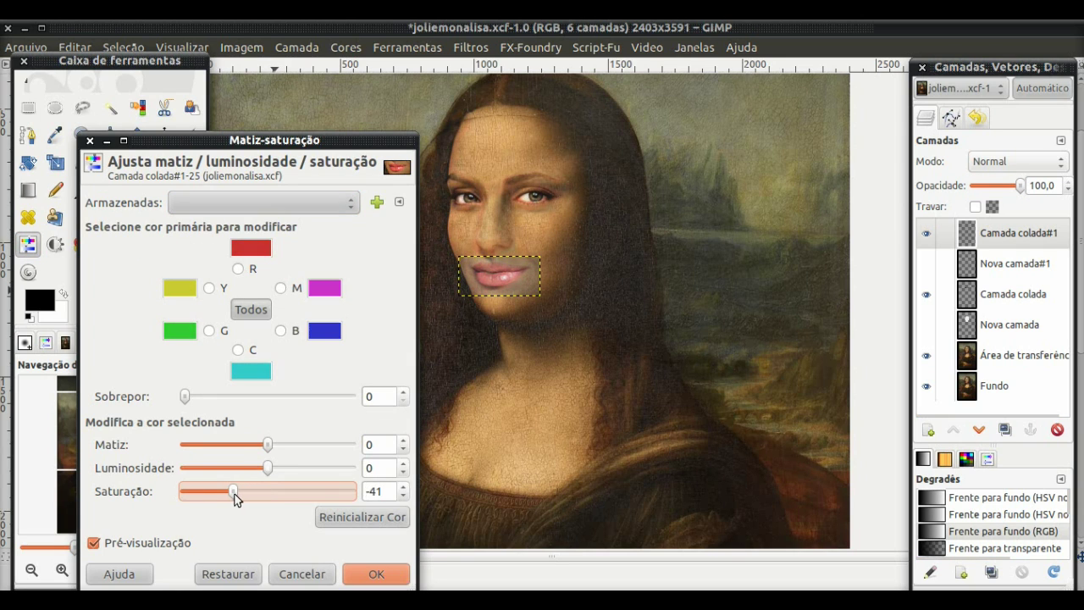
left_click(360, 573)
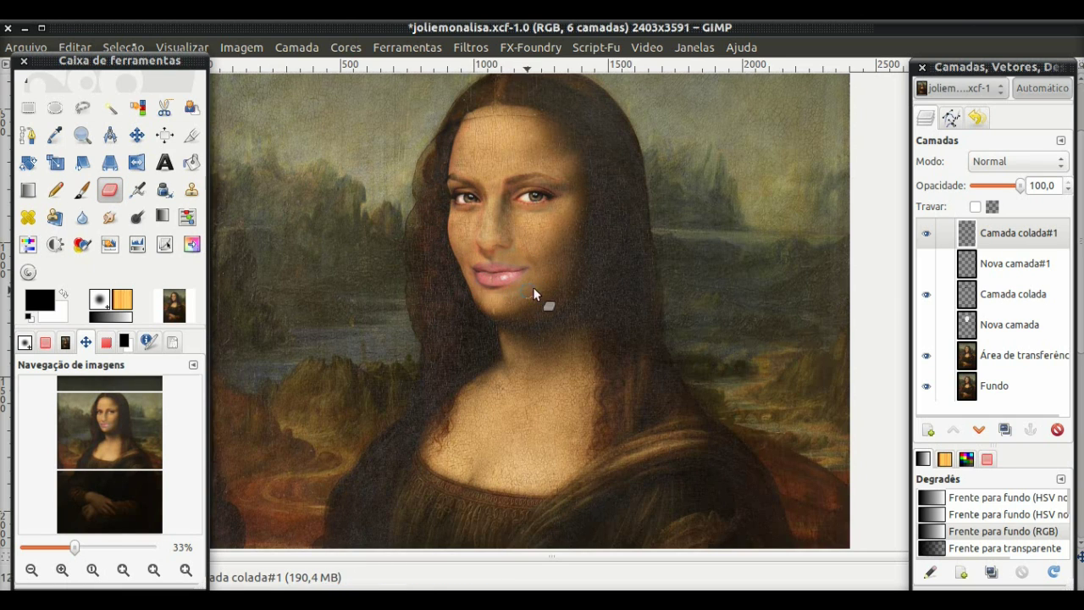
key("ctrl")
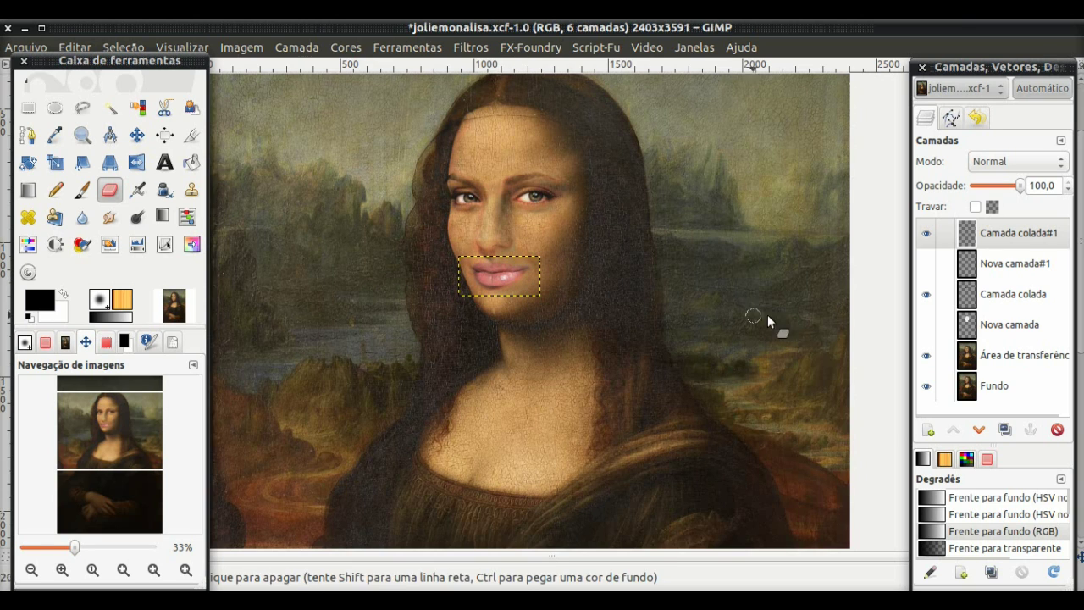
Set the lips to brightness -6, contrast -12, then compare with Mona_Lisa1mega.jpeg.
left_click(55, 244)
left_click_drag(285, 296, 244, 376)
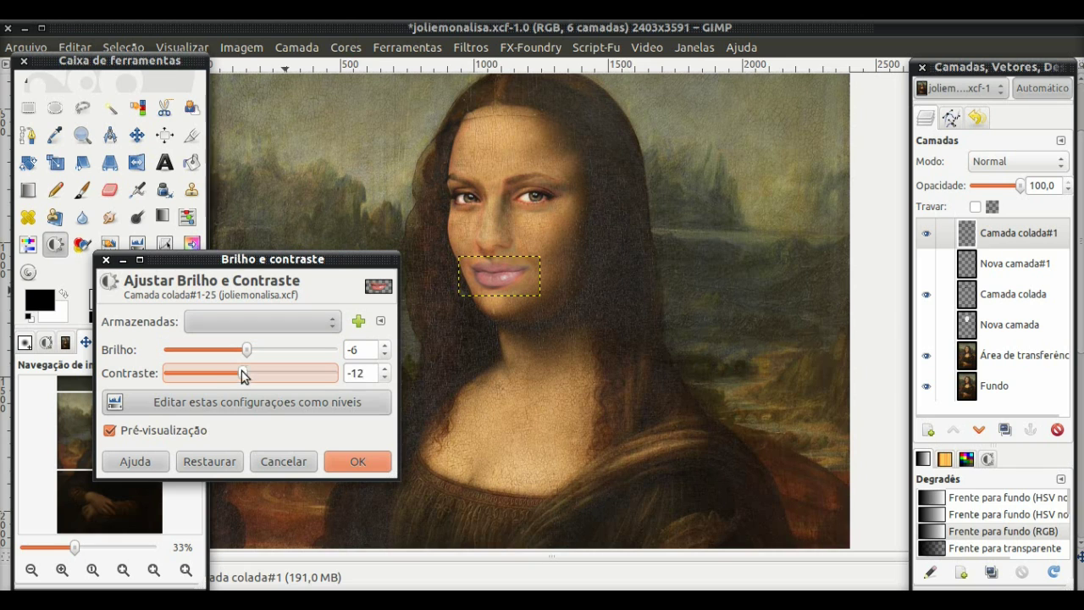
left_click(347, 464)
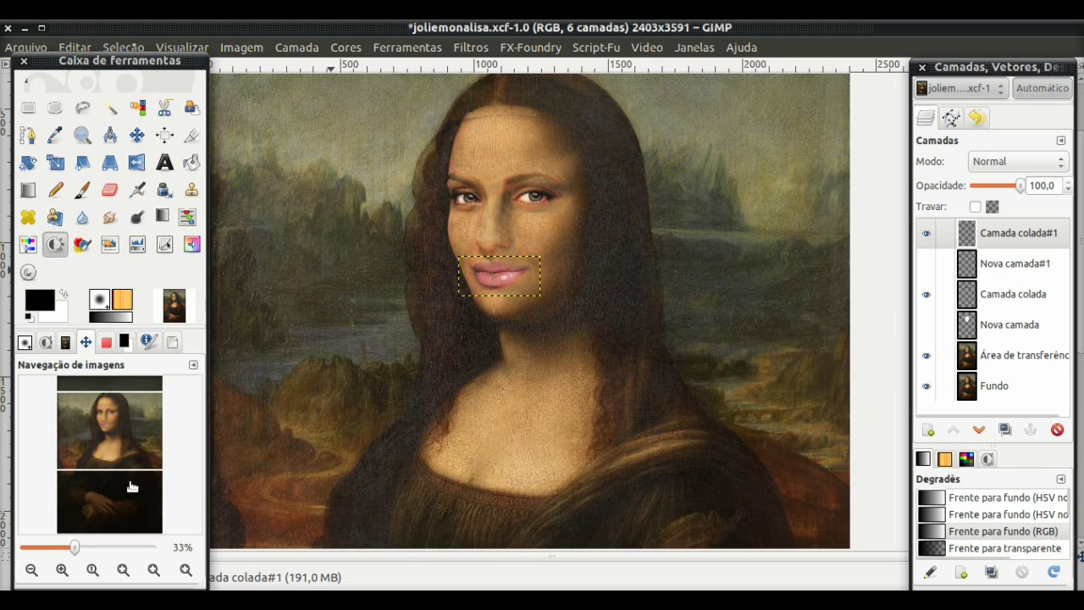
left_click(123, 570)
left_click(997, 356)
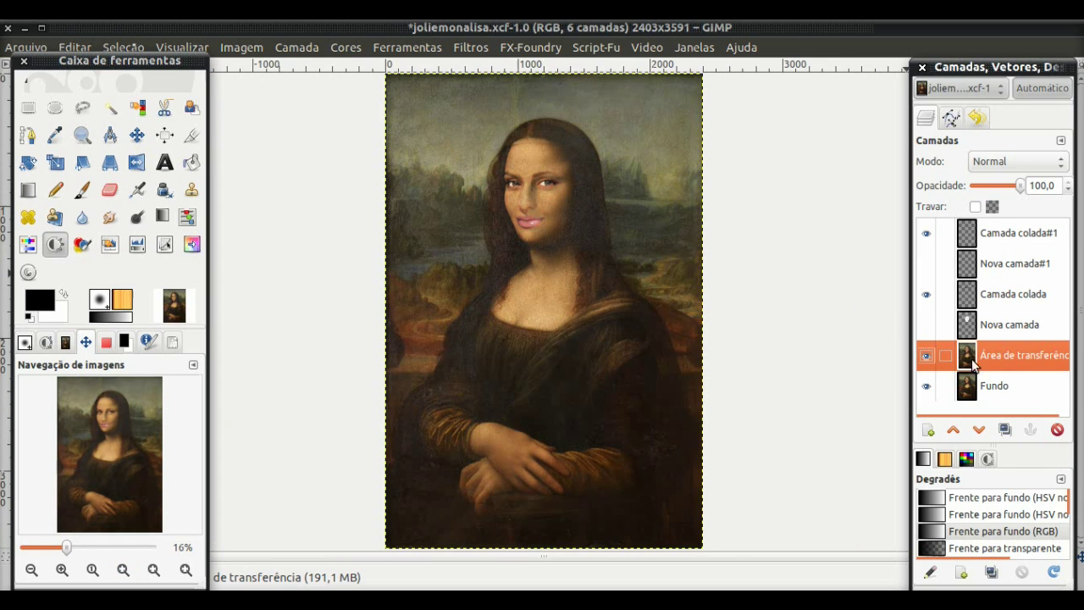
key("alt+Tab")
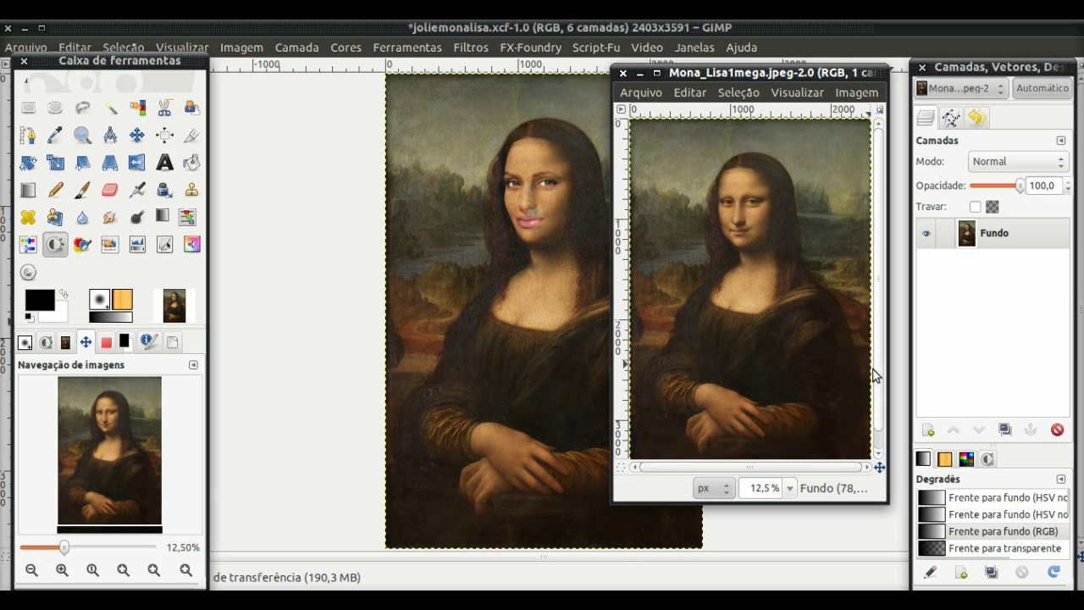
key("alt+Tab")
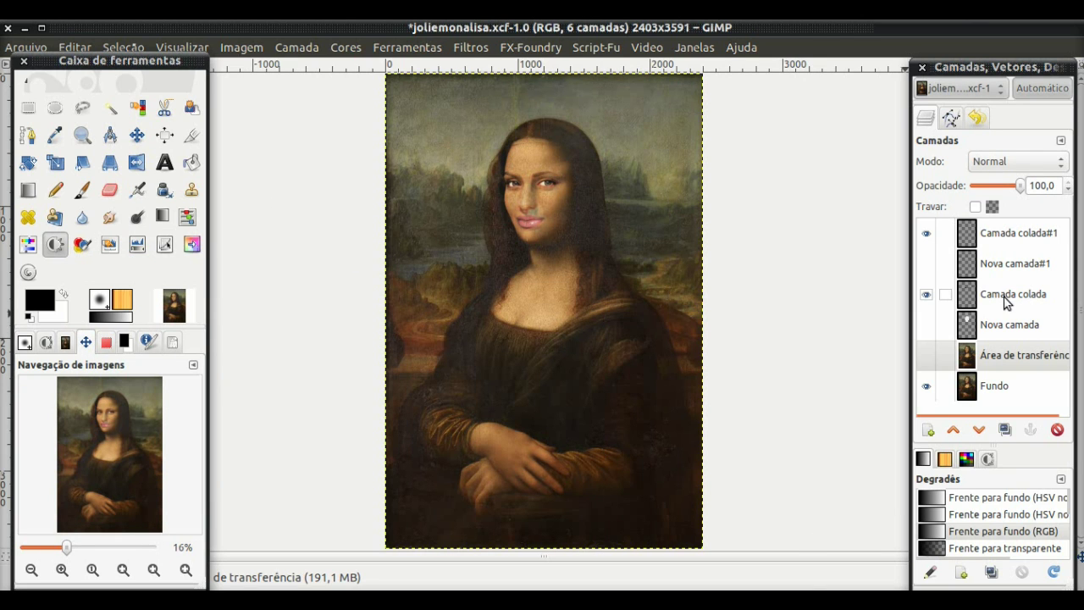
Shift the lips' red hues with Rotate Colors on Camada colada#1.
left_click(927, 235)
left_click(471, 47)
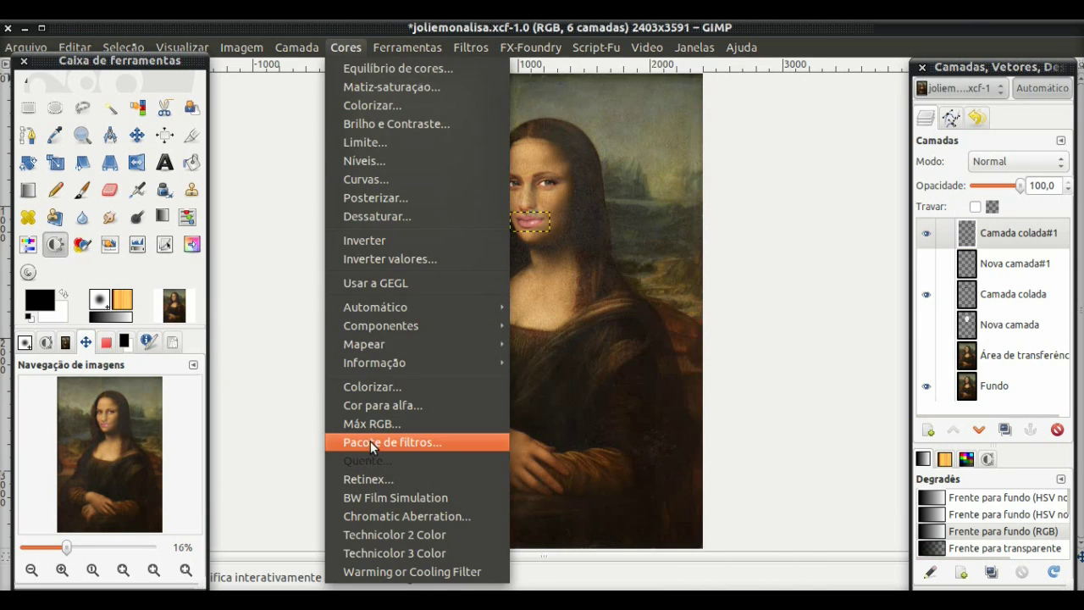
left_click(608, 456)
mouse_move(489, 74)
left_mouse_down()
mouse_move(258, 118)
mouse_move(335, 91)
left_mouse_up()
mouse_move(416, 212)
left_mouse_down()
mouse_move(393, 196)
mouse_move(392, 172)
left_mouse_up()
mouse_move(420, 378)
left_mouse_down()
mouse_move(407, 360)
mouse_move(356, 398)
left_mouse_up()
mouse_move(403, 186)
left_mouse_down()
mouse_move(390, 177)
mouse_move(413, 241)
left_mouse_up()
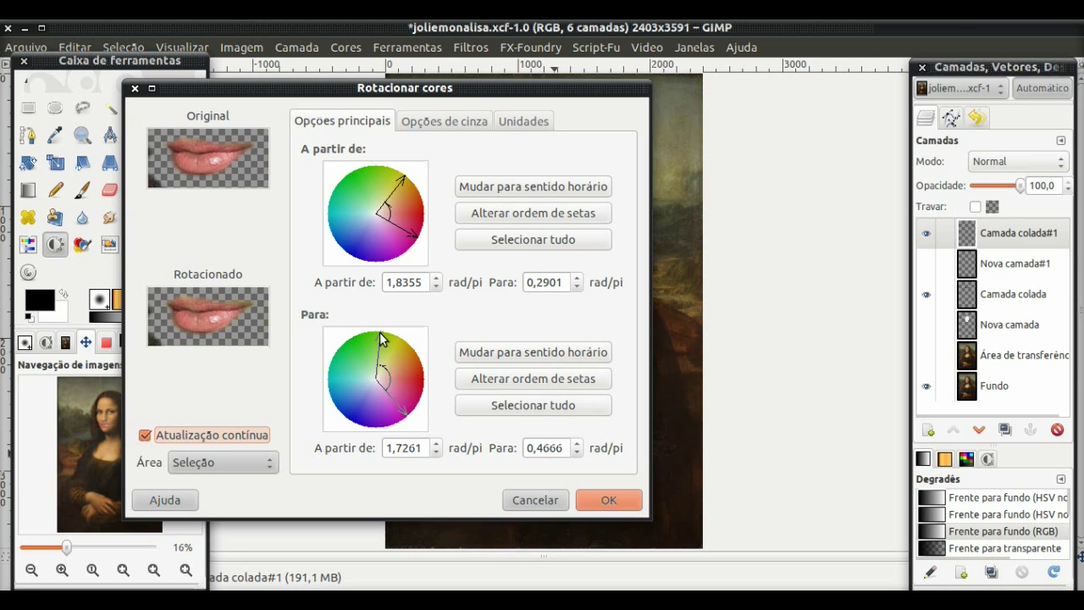
key("Return")
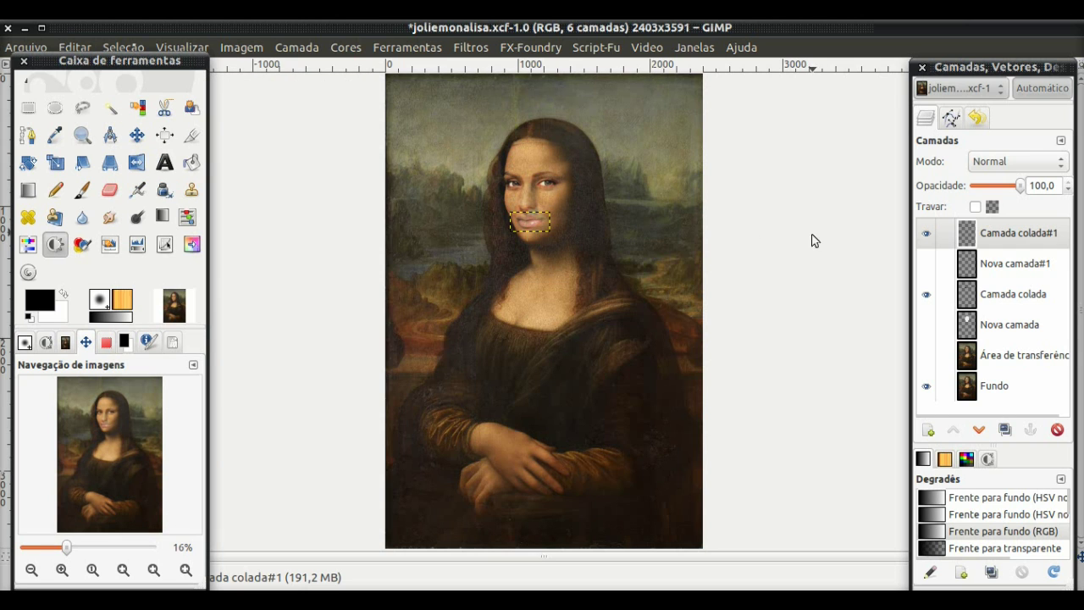
left_click(62, 569)
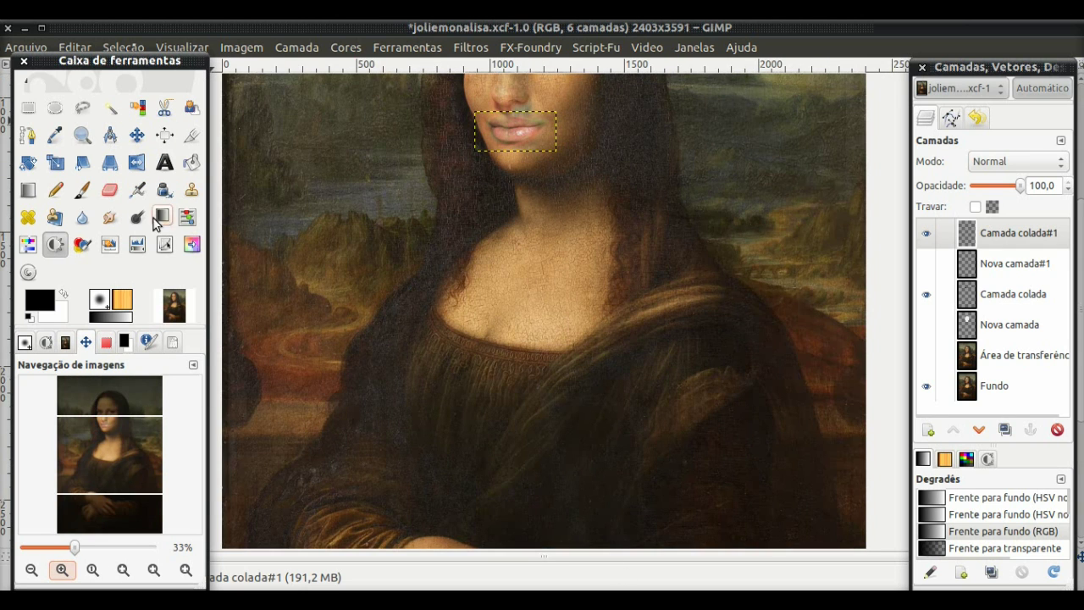
Adjust the lips' Levels on the red channel.
left_click(164, 245)
left_click(145, 222)
left_click(149, 244)
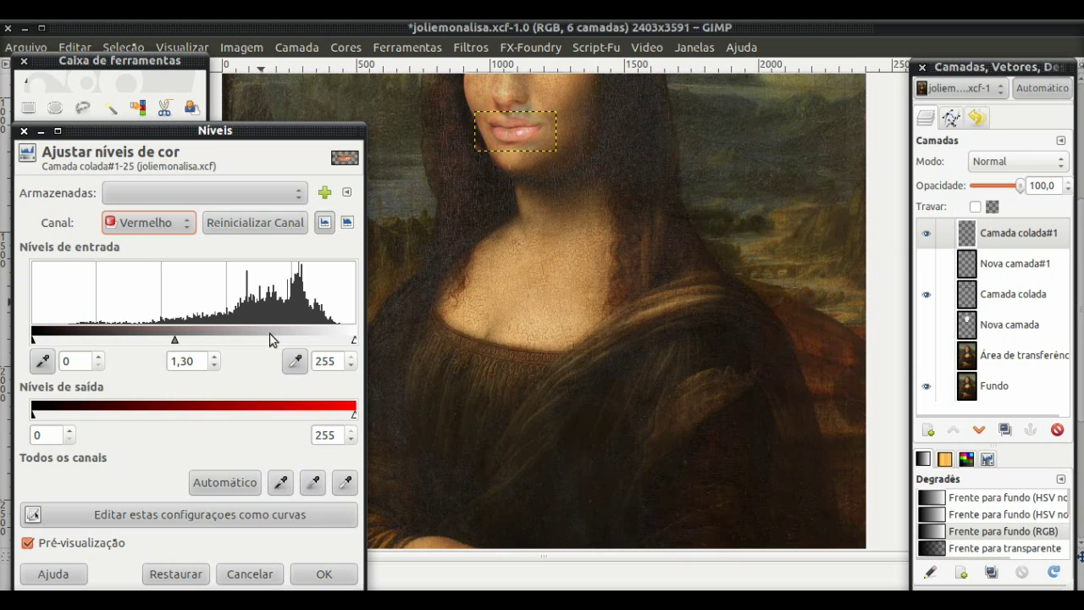
left_click(324, 574)
left_click(125, 570)
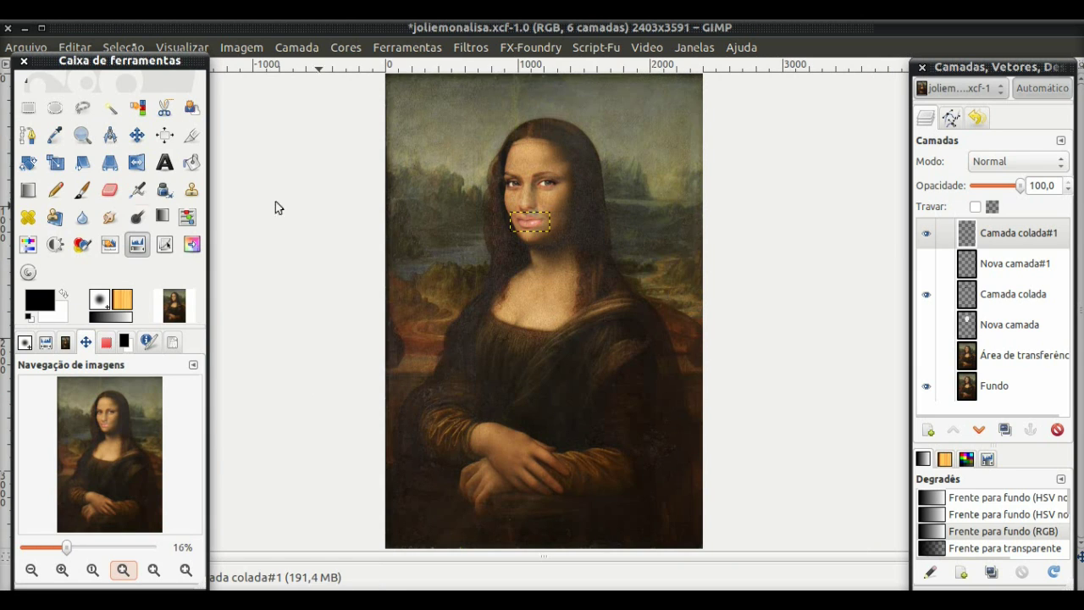
Apply Brightness-Contrast and a darker Curves adjustment to the lips.
left_click(55, 245)
left_click_drag(254, 394, 268, 405)
left_click(225, 487)
left_click(270, 481)
left_click(164, 245)
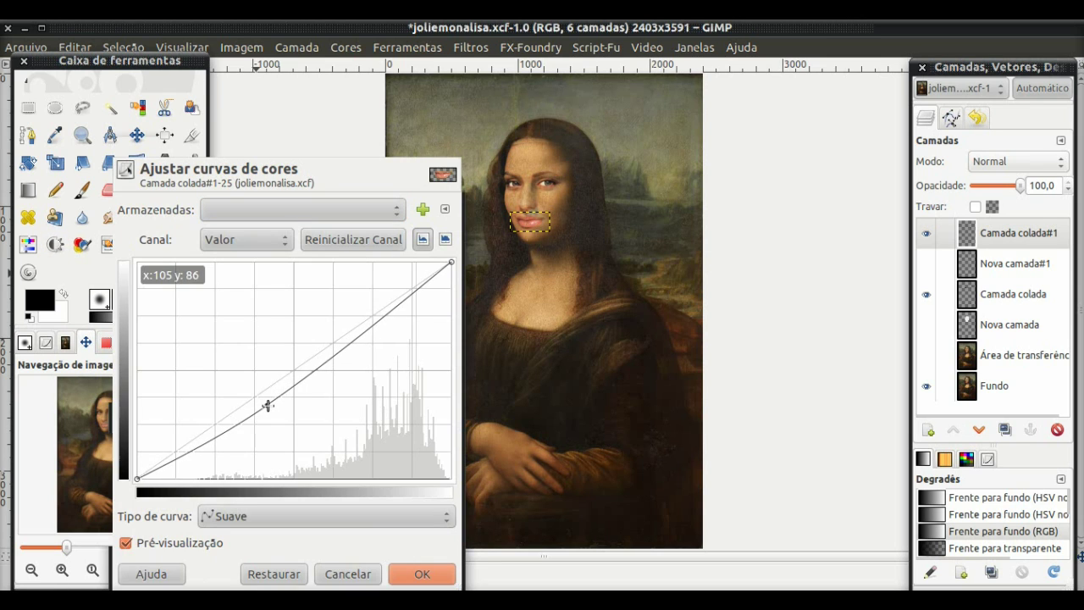
key("Return")
left_click(1016, 355)
left_click(61, 572)
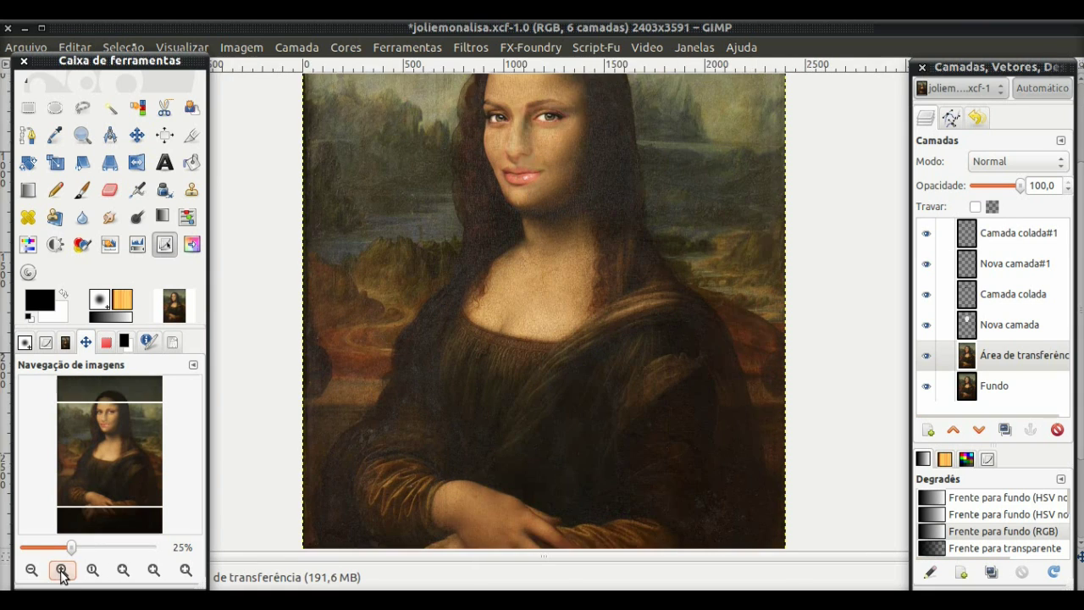
left_click_drag(92, 467, 90, 440)
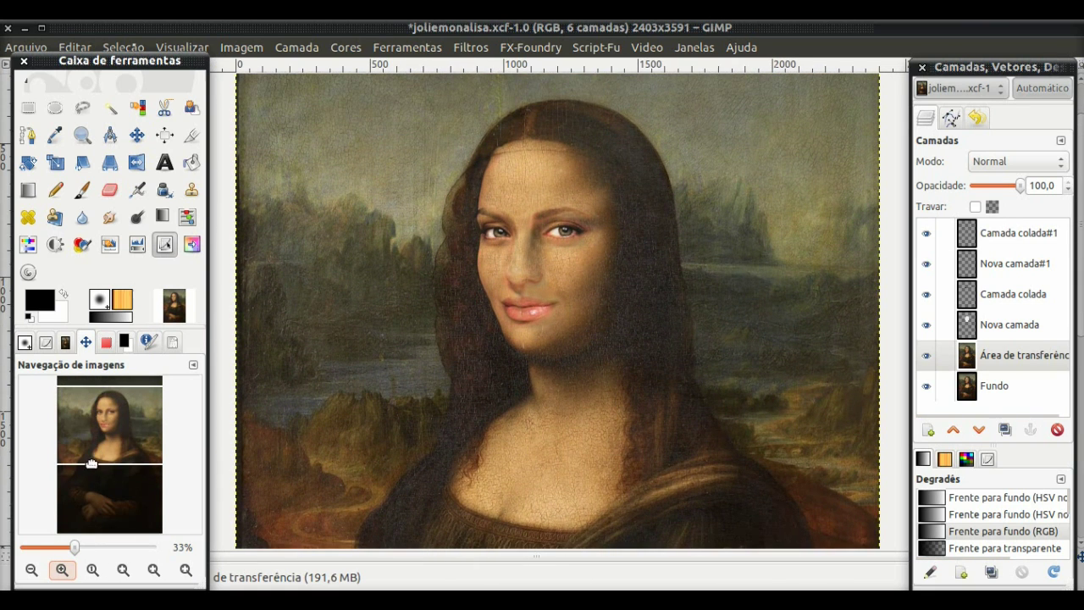